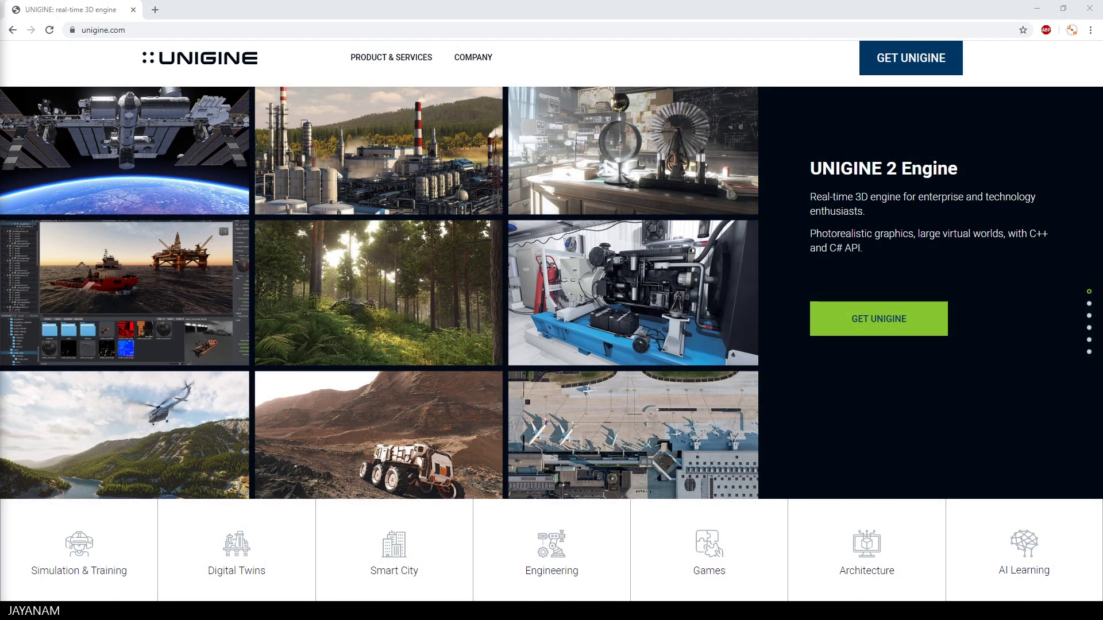
- Open the UNIGINE SDK editions and pricing page and examine the revenue eligibility terms for Community Pro and Community Free
left_click(910, 64)
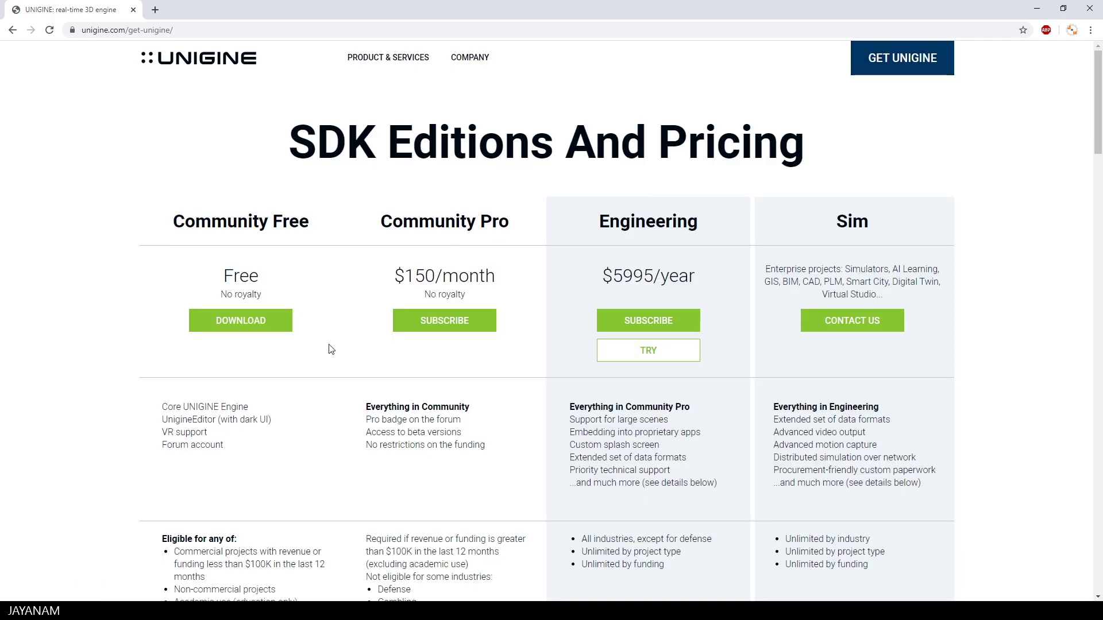
scroll(328, 348, "down", 1)
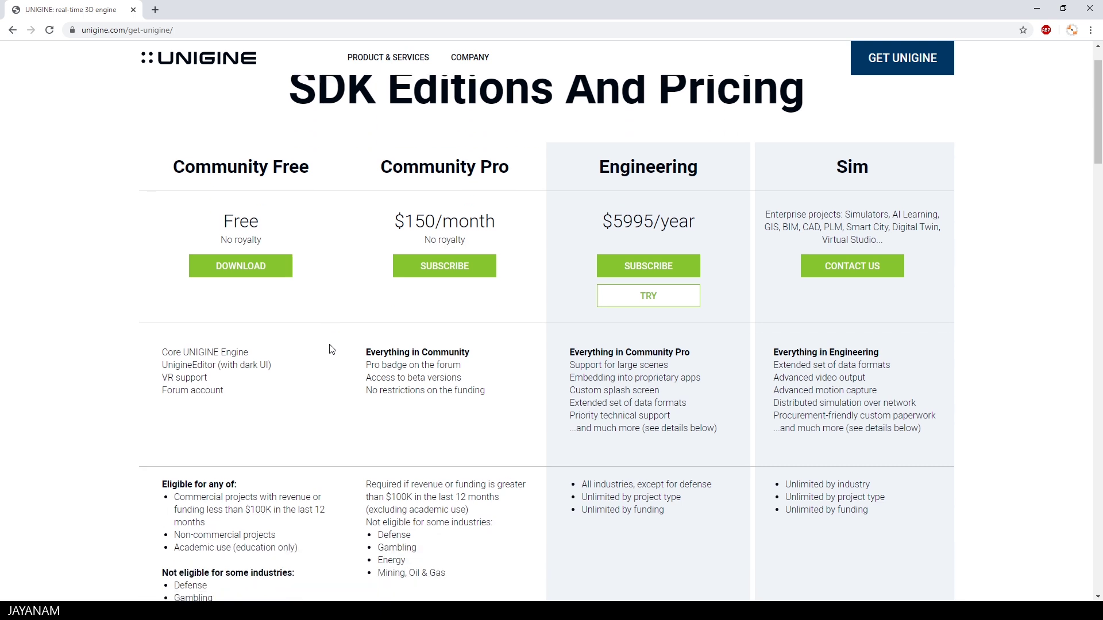
left_click_drag(371, 483, 524, 497)
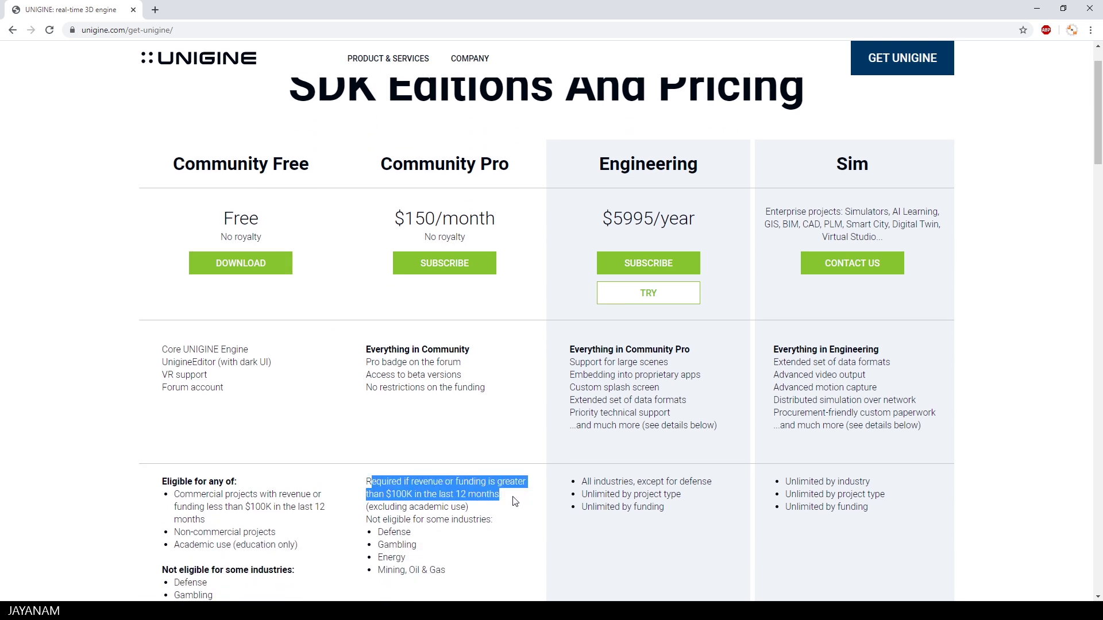
left_click(325, 436)
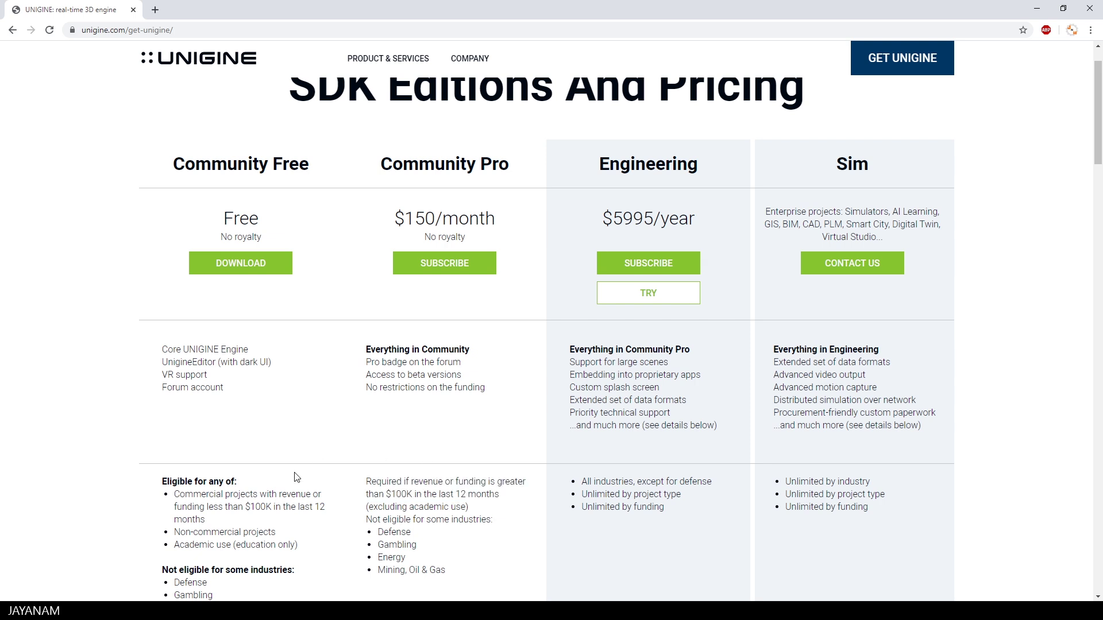
left_click_drag(177, 493, 265, 523)
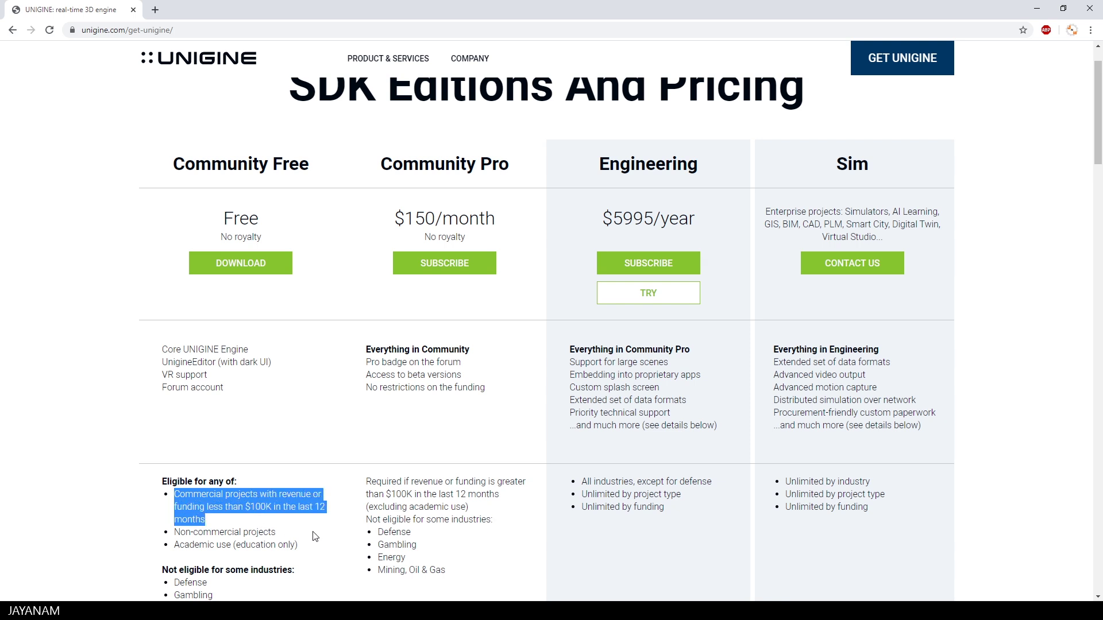
- Get the Community Free edition through the developer site's downloads and check the UNIGINE 2 Community download progress in SDK Browser
left_click(254, 267)
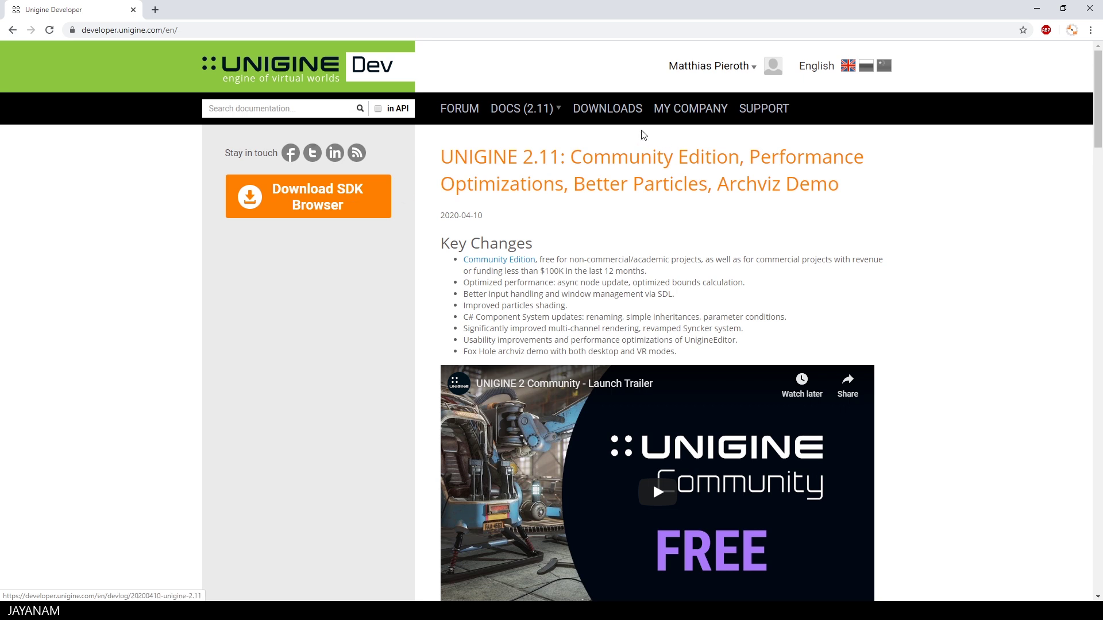
left_click(630, 115)
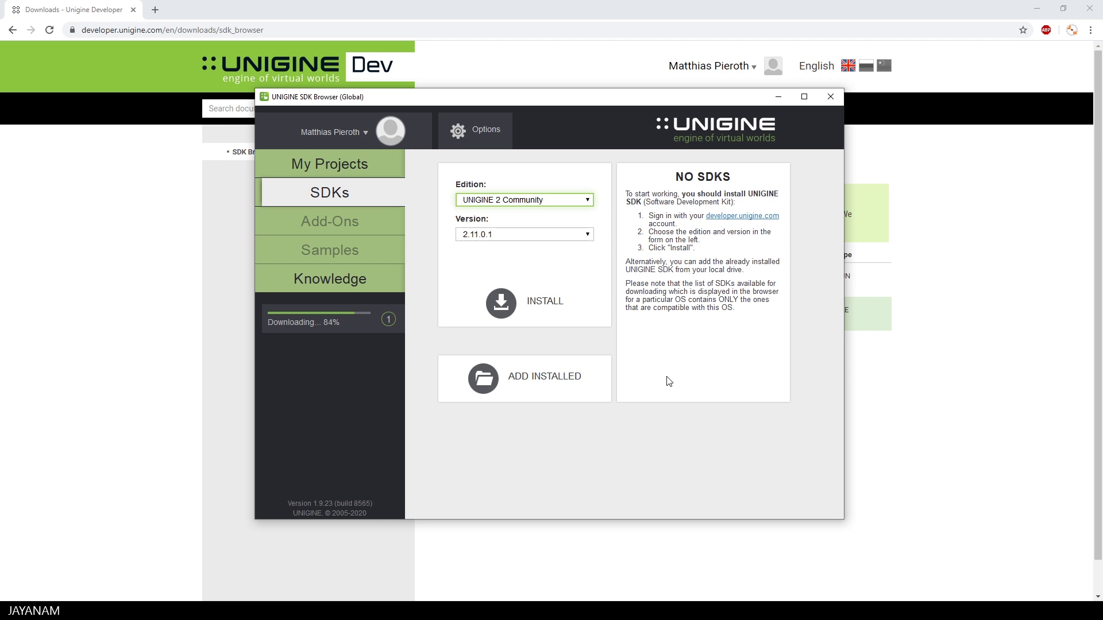
left_click(390, 322)
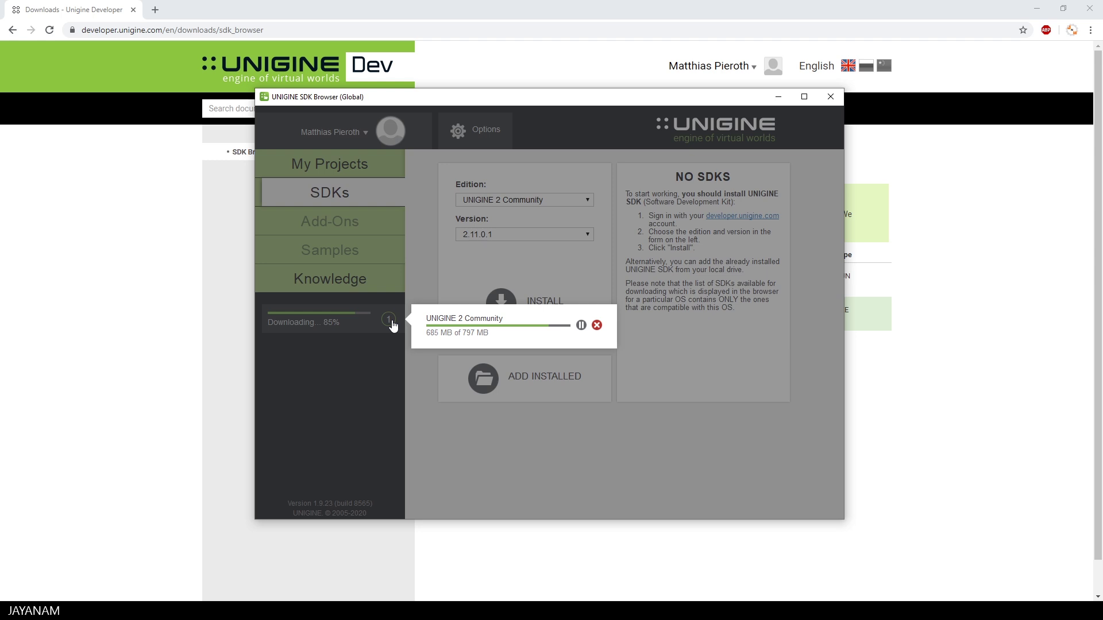
left_click(393, 325)
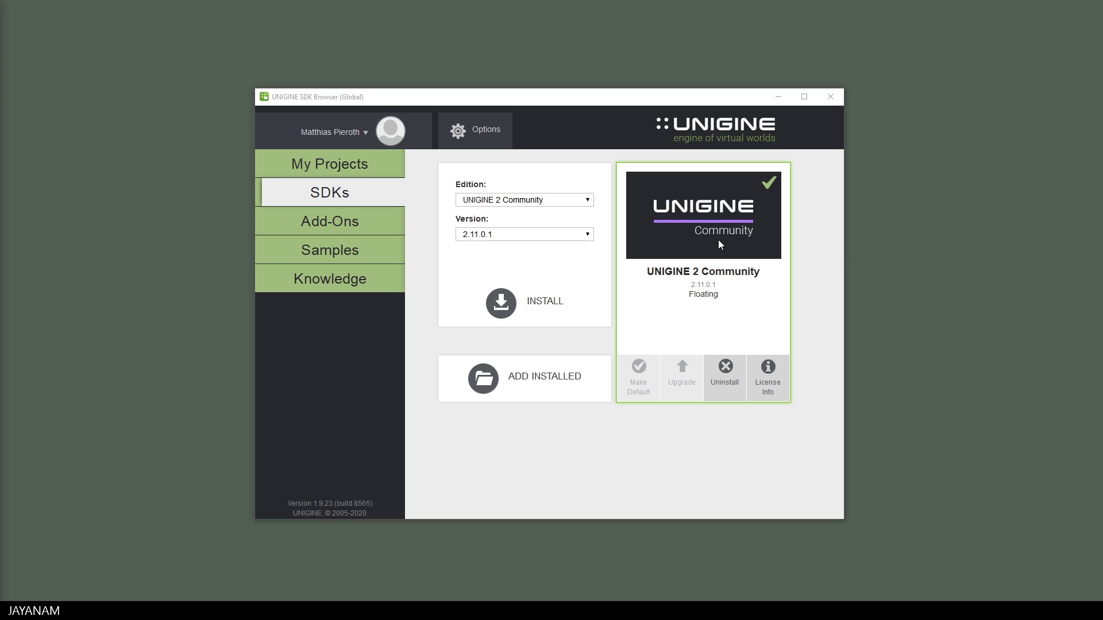
- Look through the projects, add-ons and samples sections of the SDK Browser
left_click(331, 168)
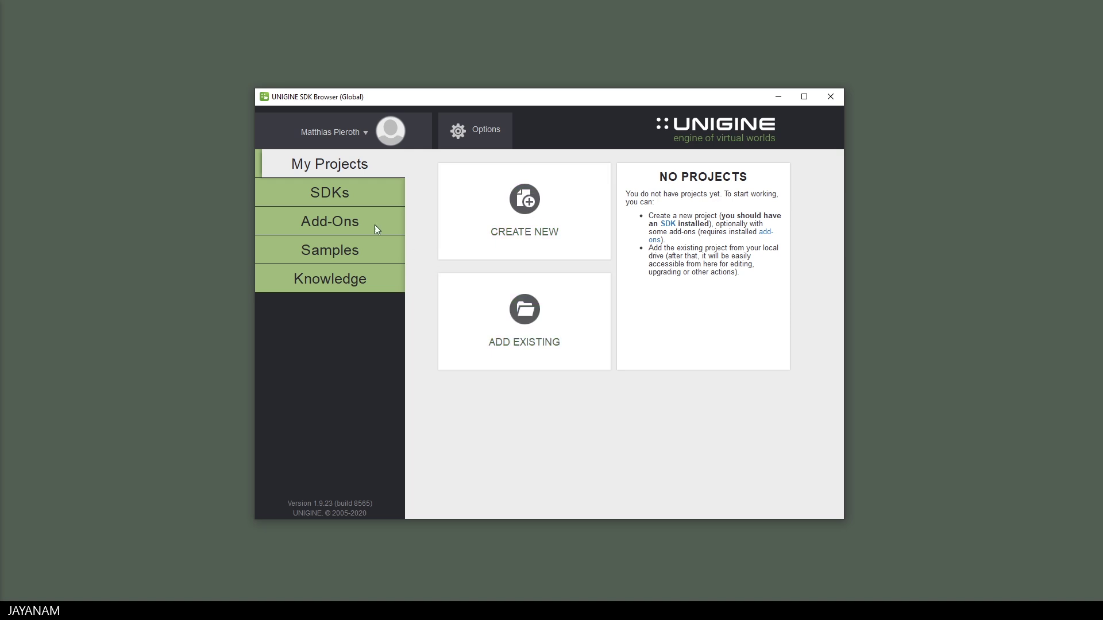
left_click(346, 219)
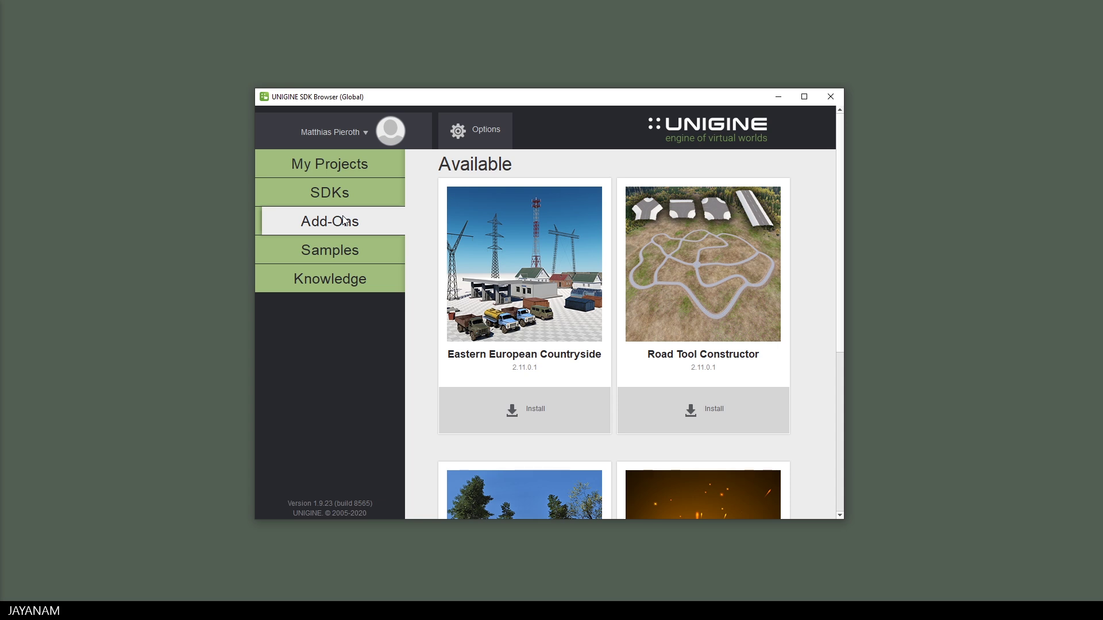
left_click(320, 253)
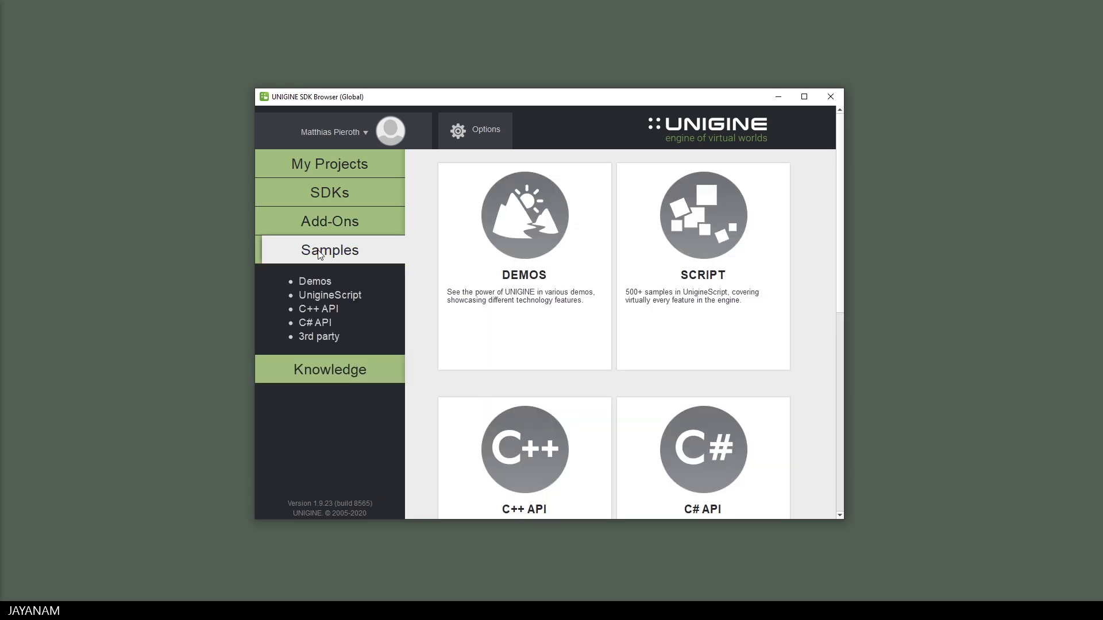
- Browse the demo samples and open the details of the C# Third Person Platformer demo
left_click(550, 228)
scroll(535, 274, "down", 2)
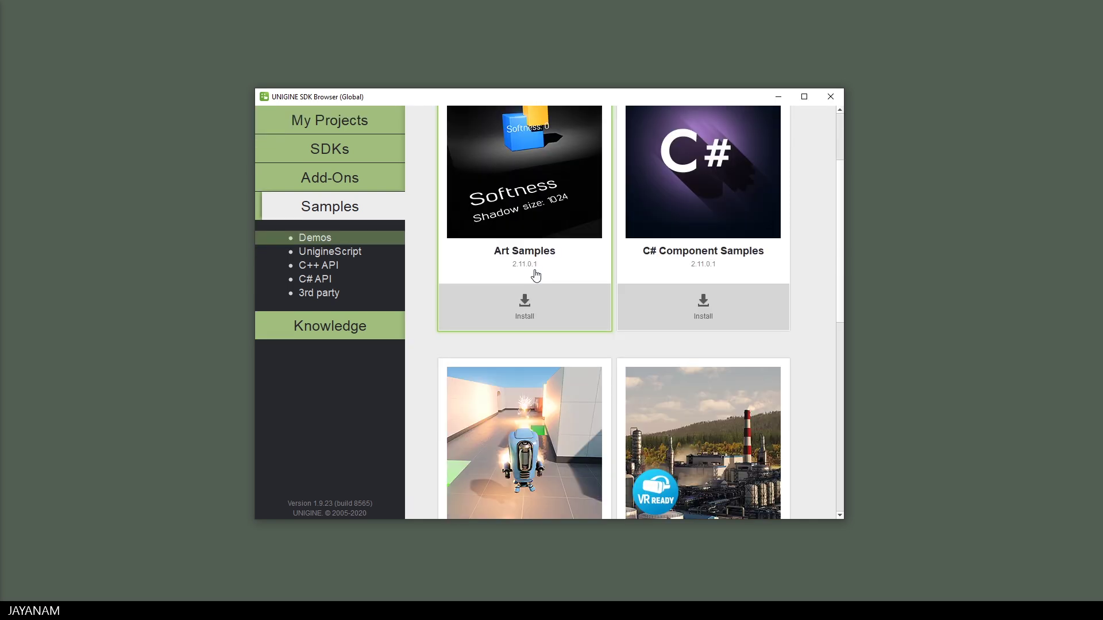
scroll(535, 274, "down", 2)
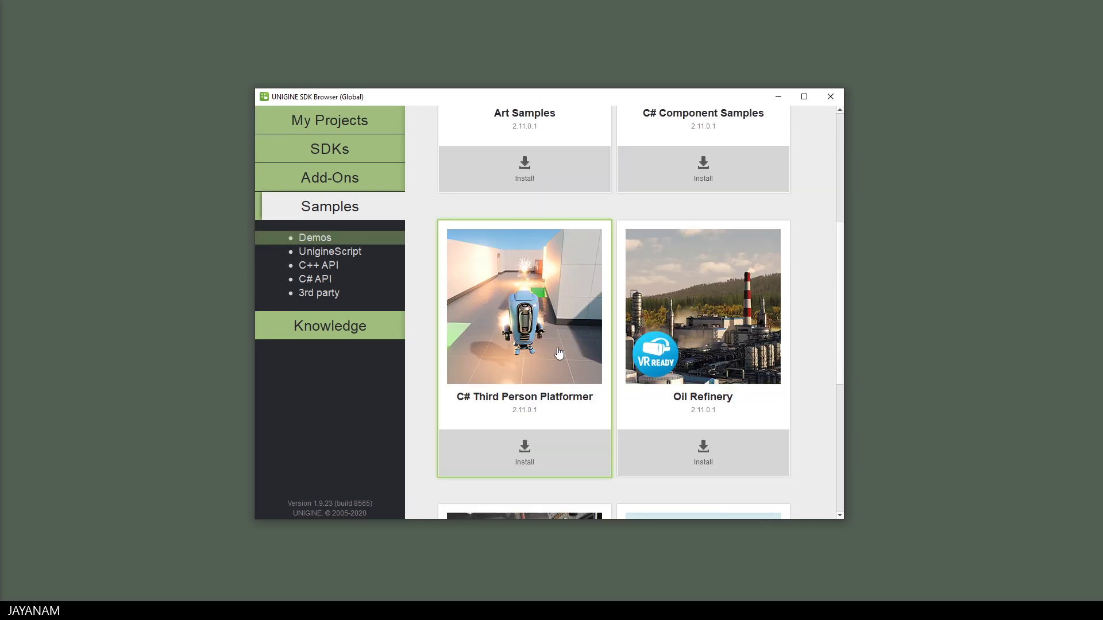
left_click(555, 353)
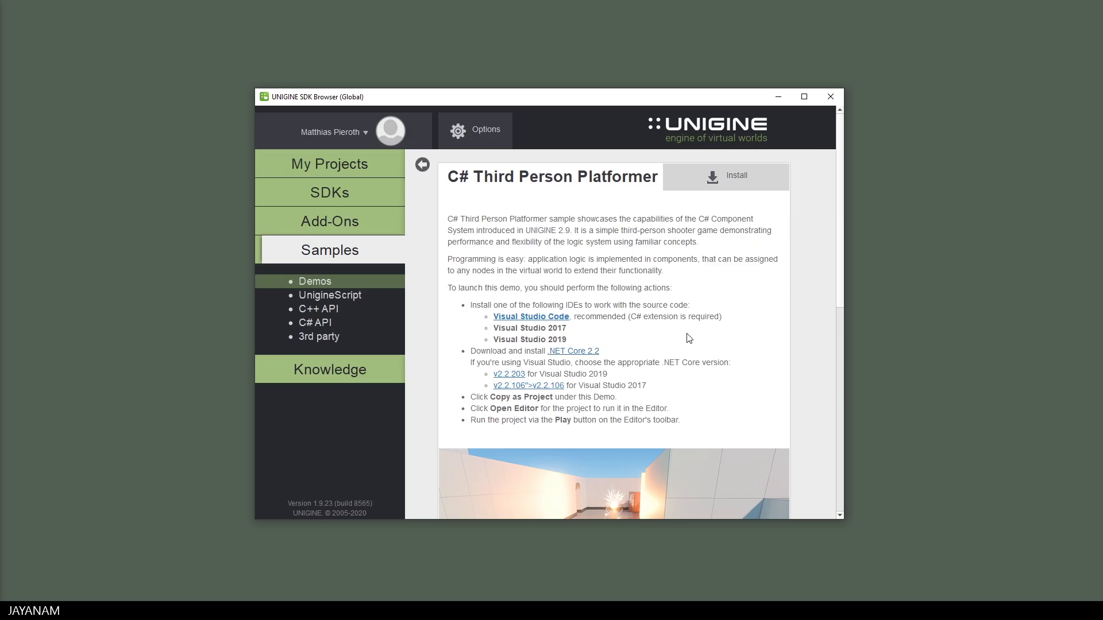
- Review the demo's description and features, then install the C# Third Person Platformer demo
scroll(688, 339, "down", 1)
scroll(689, 338, "down", 4)
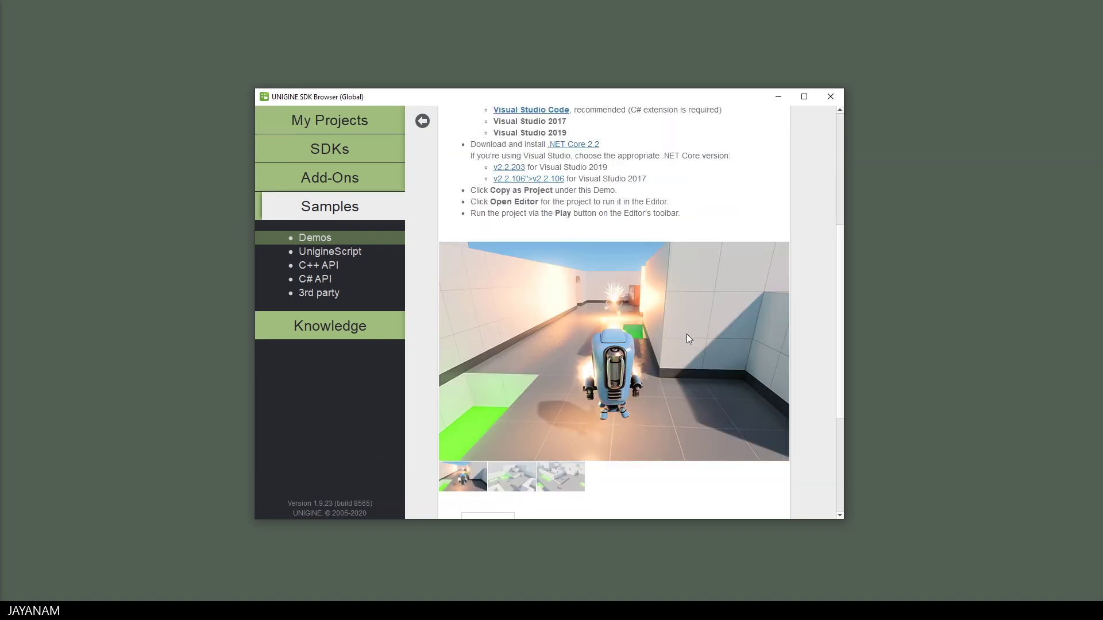
scroll(689, 338, "down", 1)
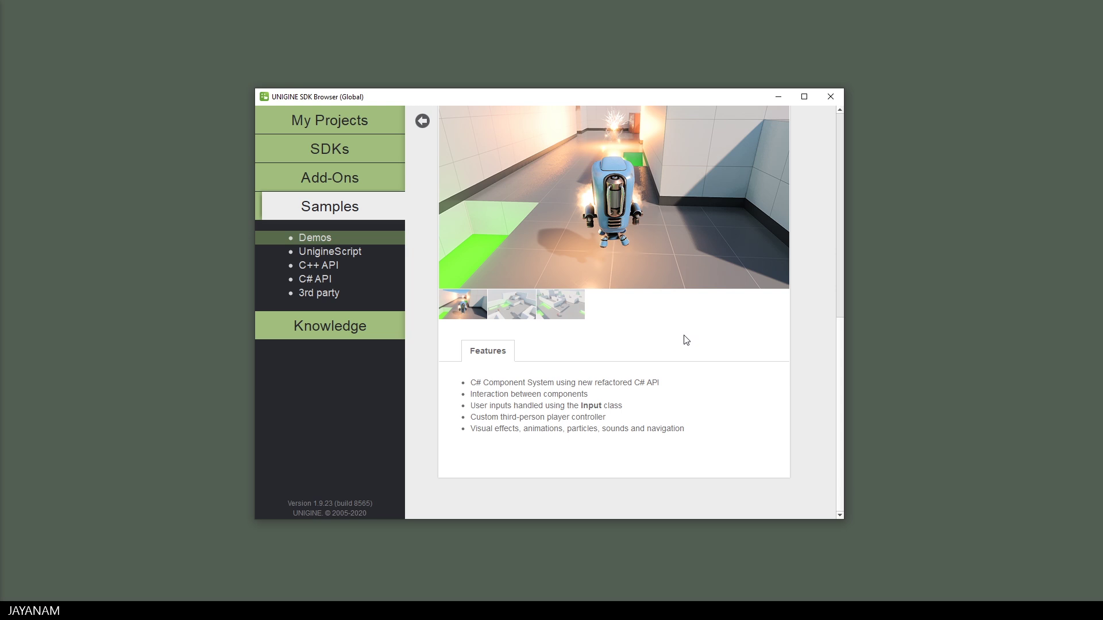
scroll(683, 338, "up", 10)
left_click(741, 184)
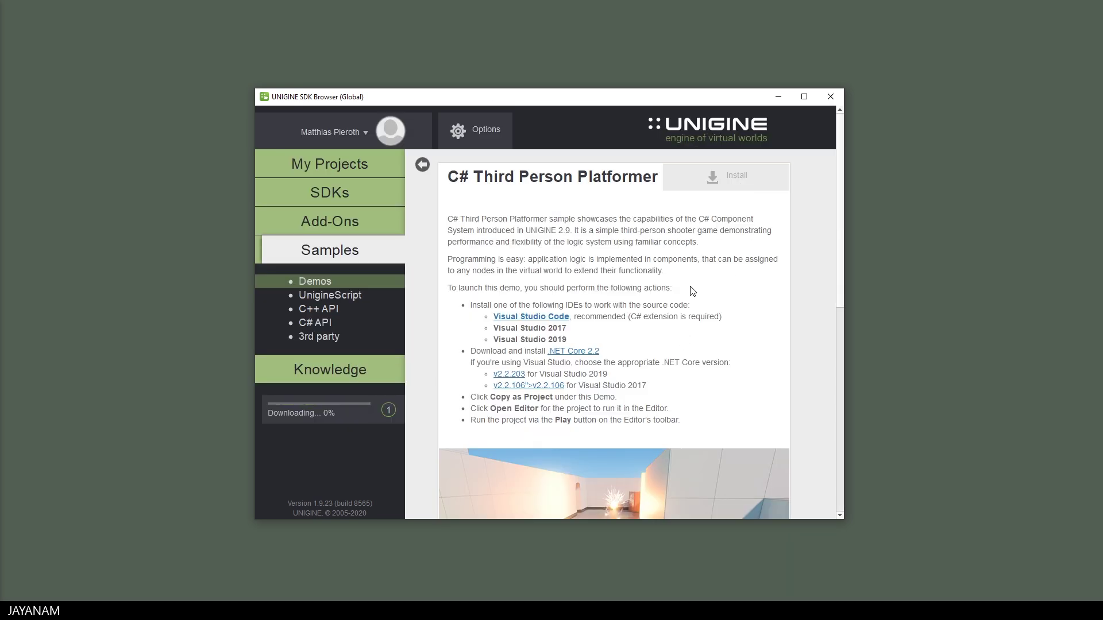
left_click(389, 413)
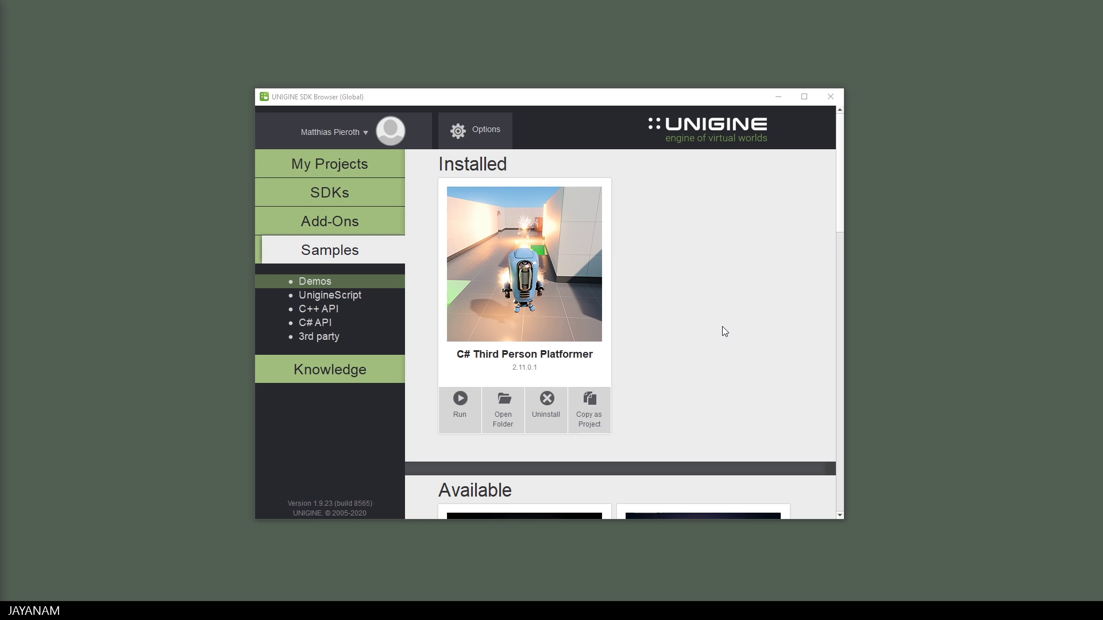
- Run the installed C# Third Person Platformer demo and steer the robot through the level, fighting enemies and passing the laser barriers
left_click(459, 413)
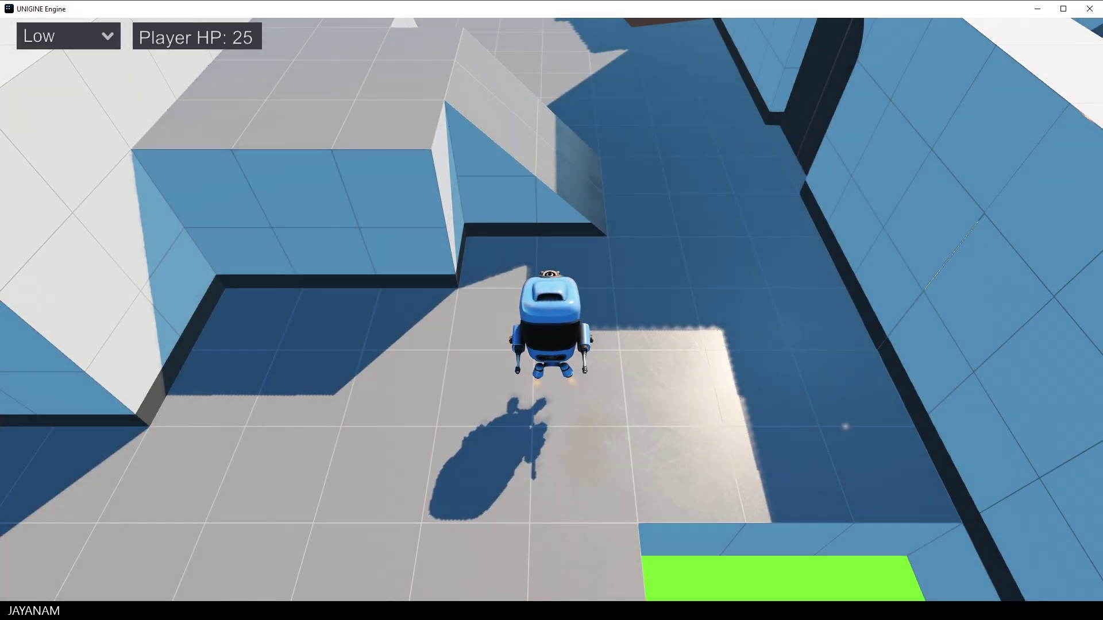
key("d")
key("w")
key("w")
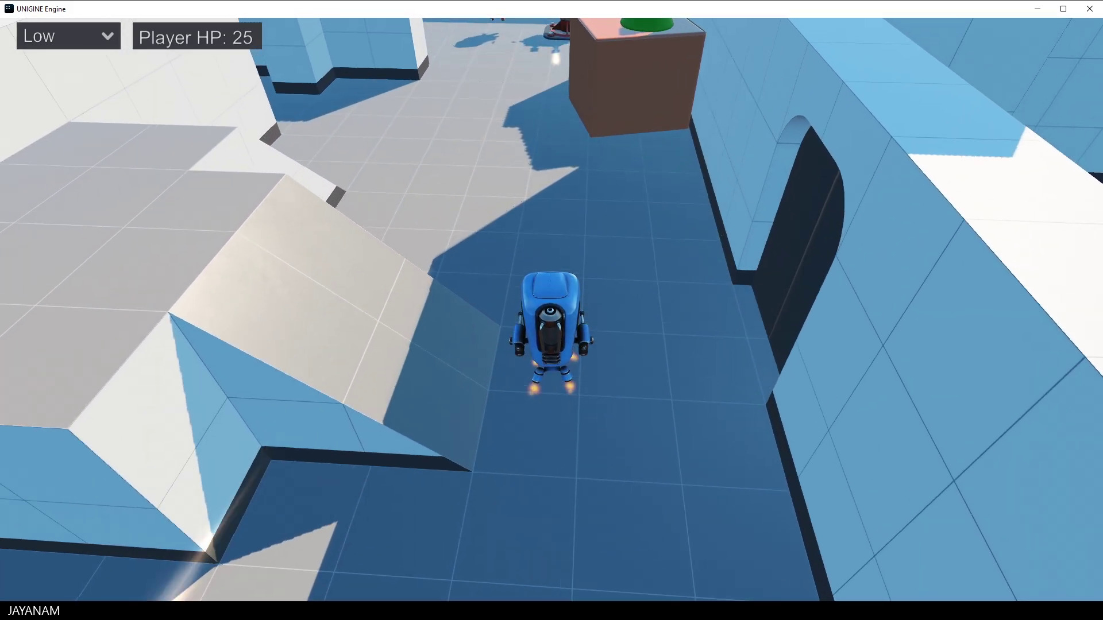
key("w")
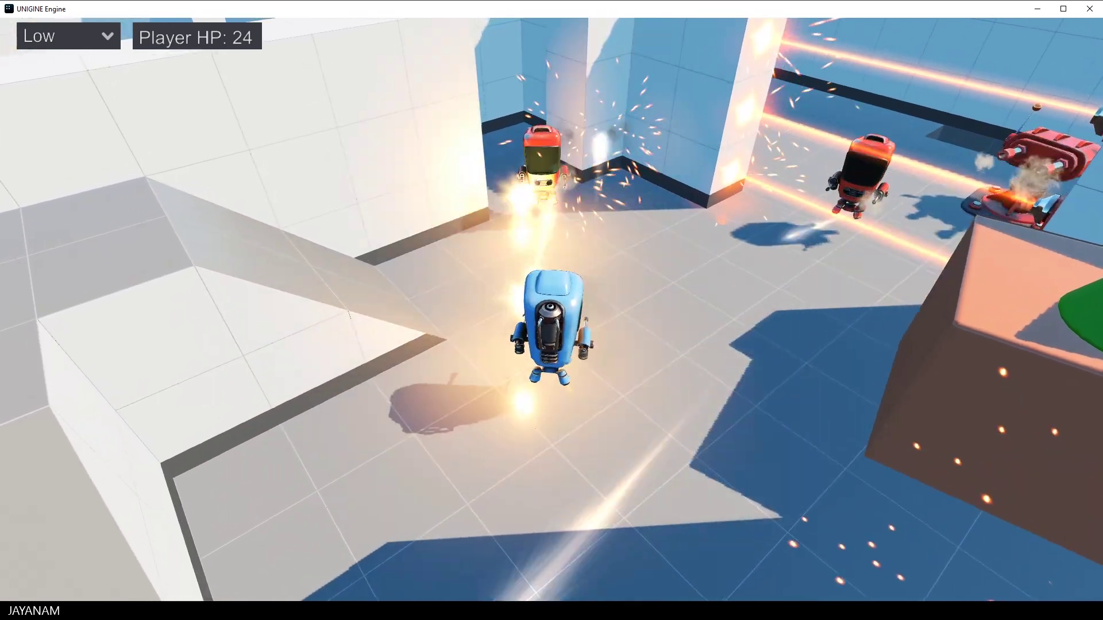
key("s")
key("d")
key("w")
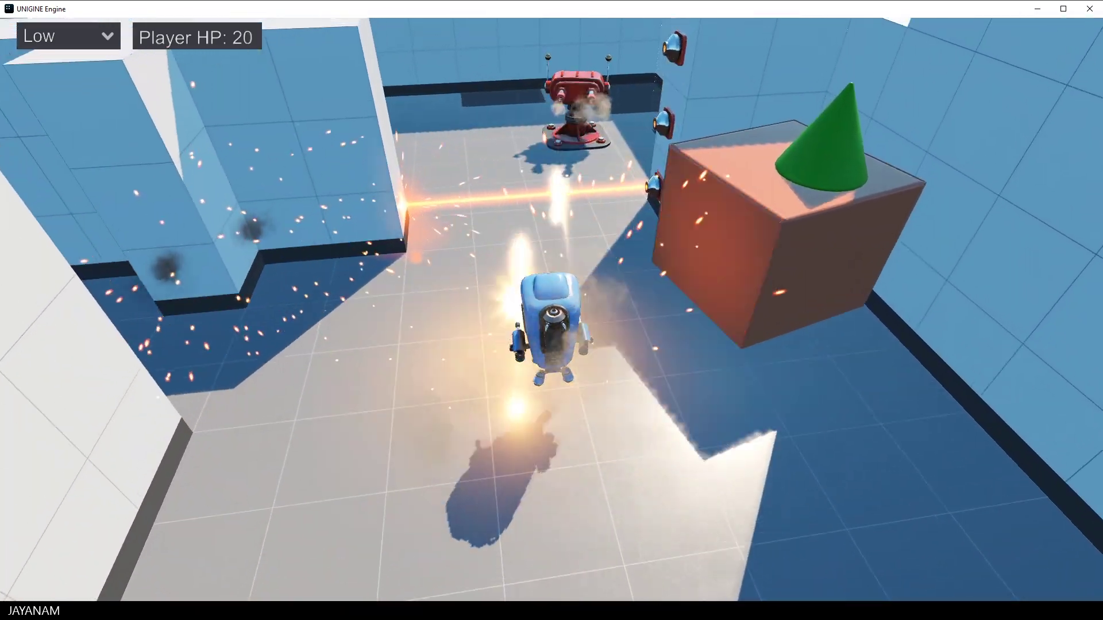
key("w")
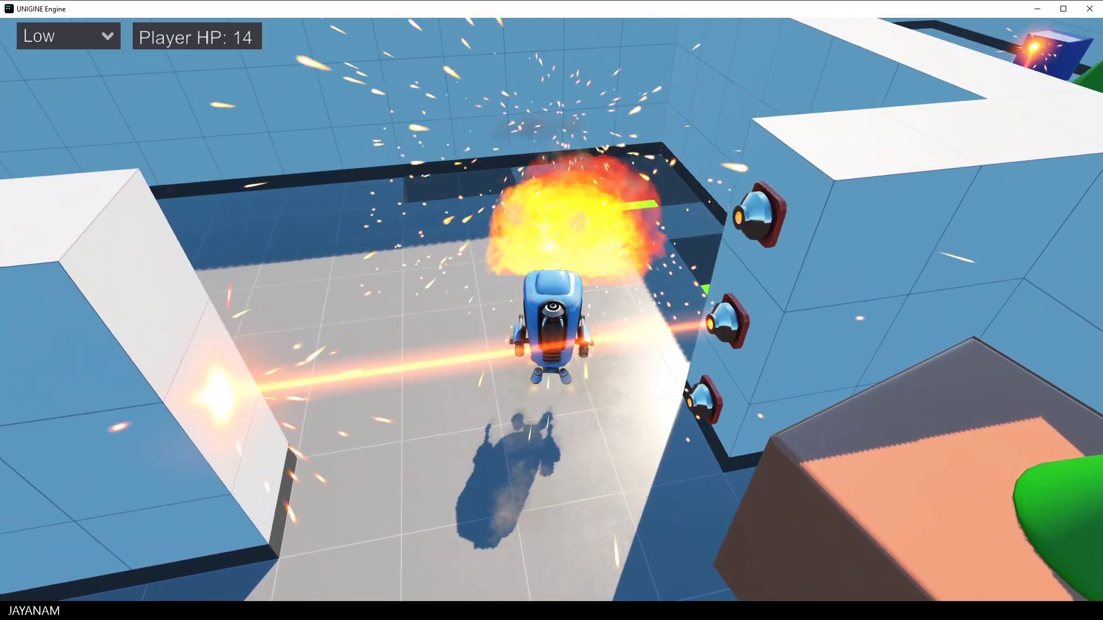
key("a")
key("a")
key("w")
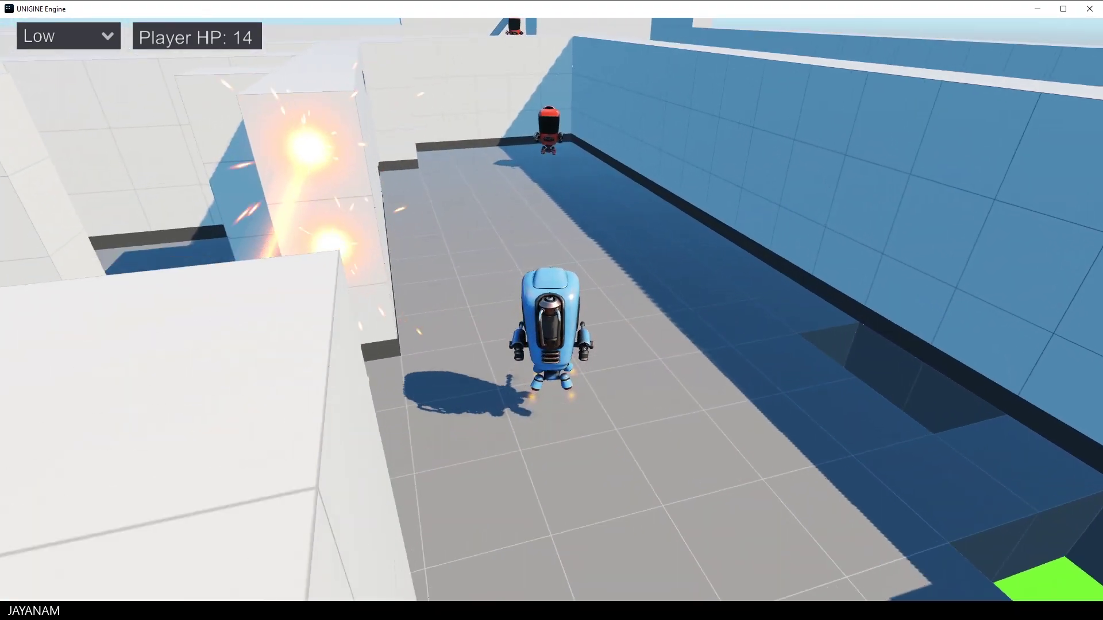
key("space")
key("w")
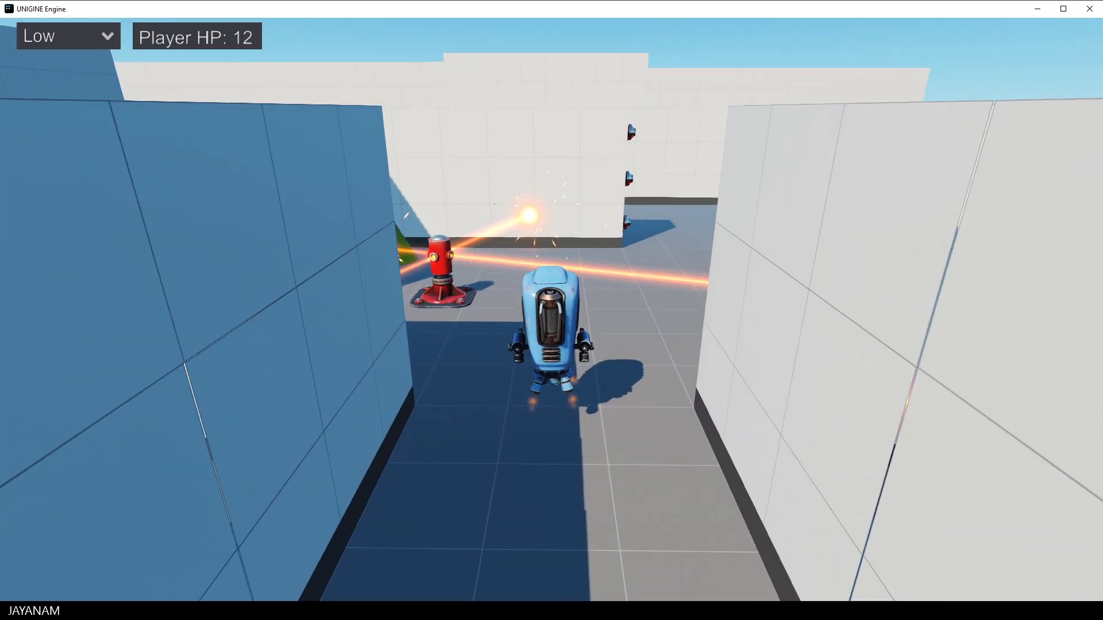
key("w")
key("space")
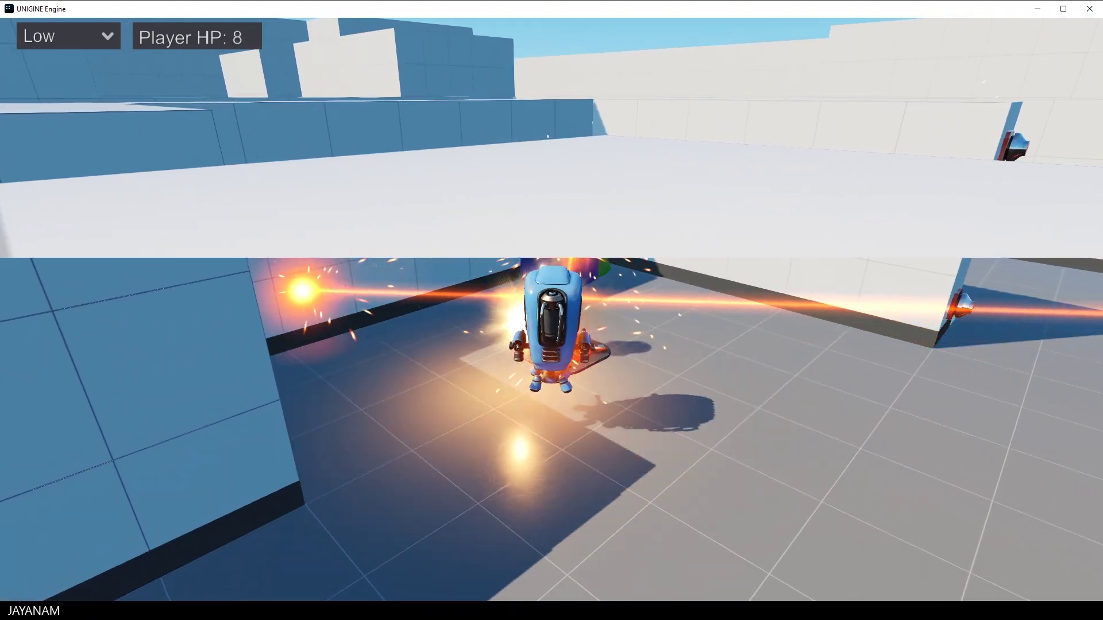
key("a")
key("w")
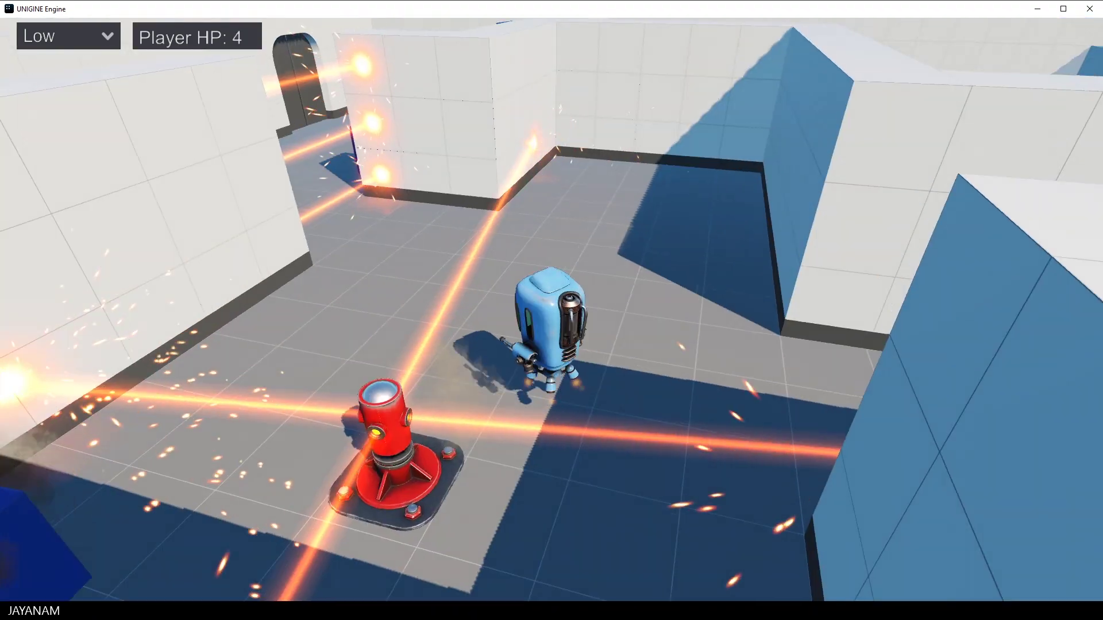
key("w")
key("a")
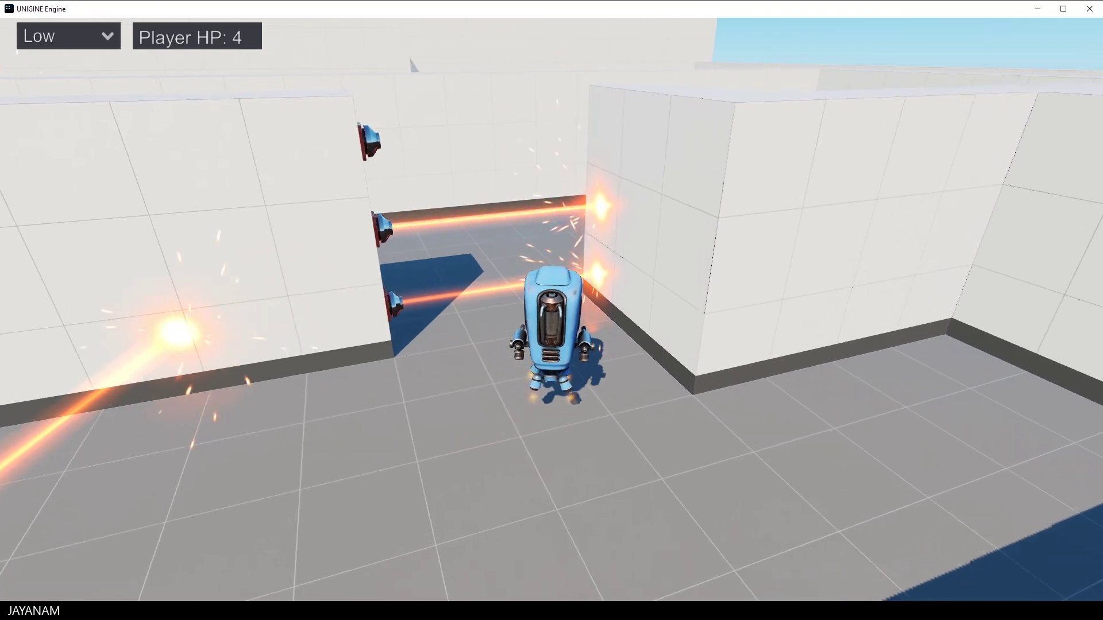
key("w")
key("a")
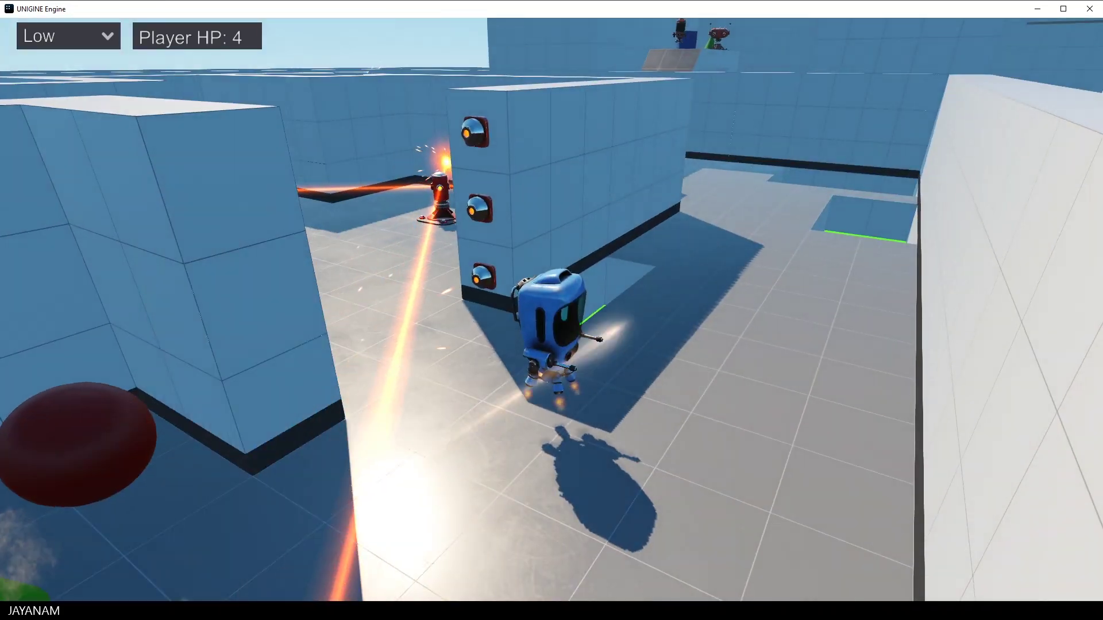
key("w")
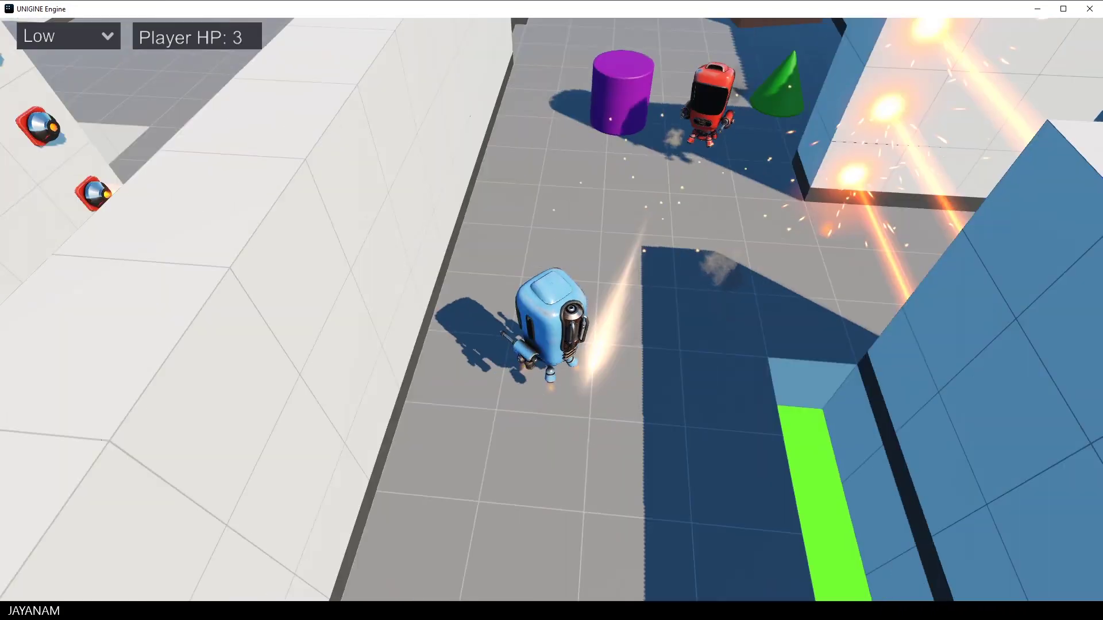
key("w")
key("a")
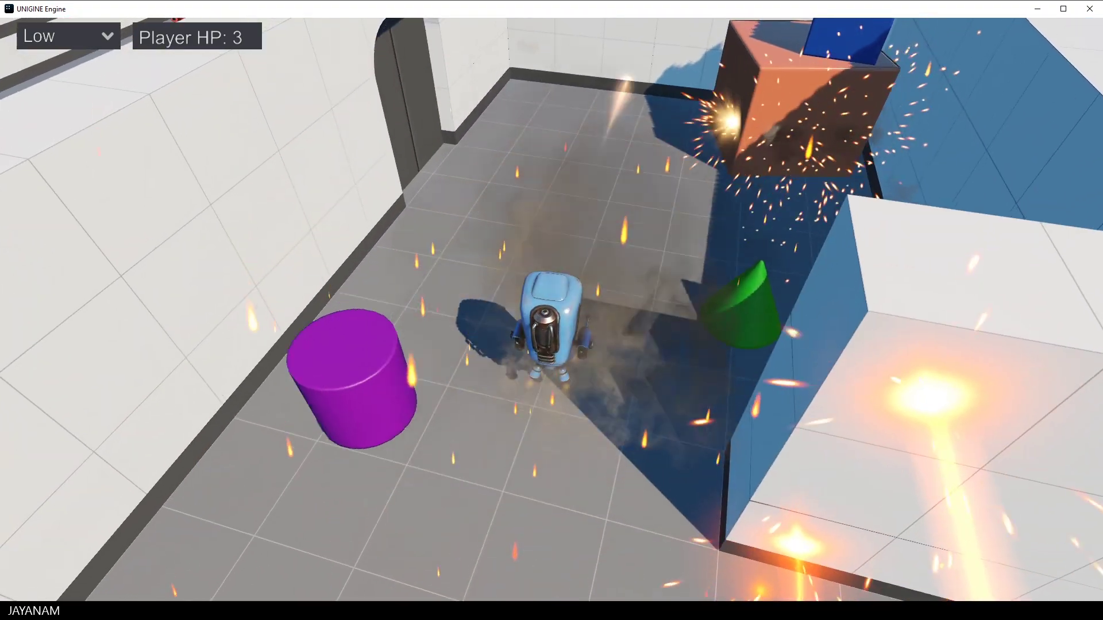
key("w")
key("a")
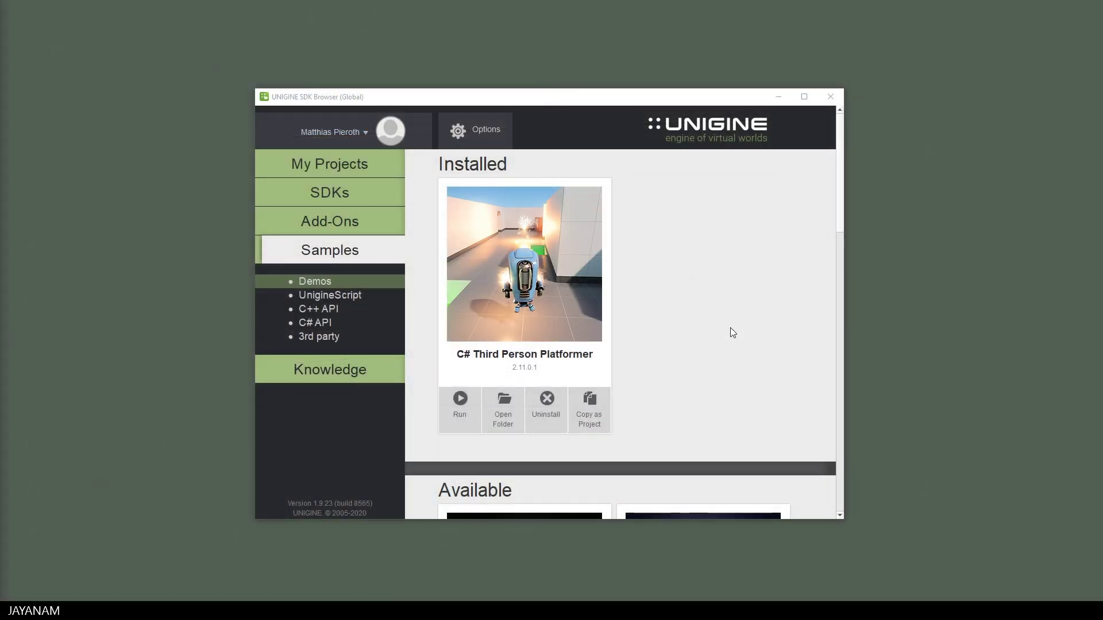
- Copy the C# Third Person Platformer demo as project csharp_third_person_platformer with the Development engine, and open it in the editor
left_click(594, 416)
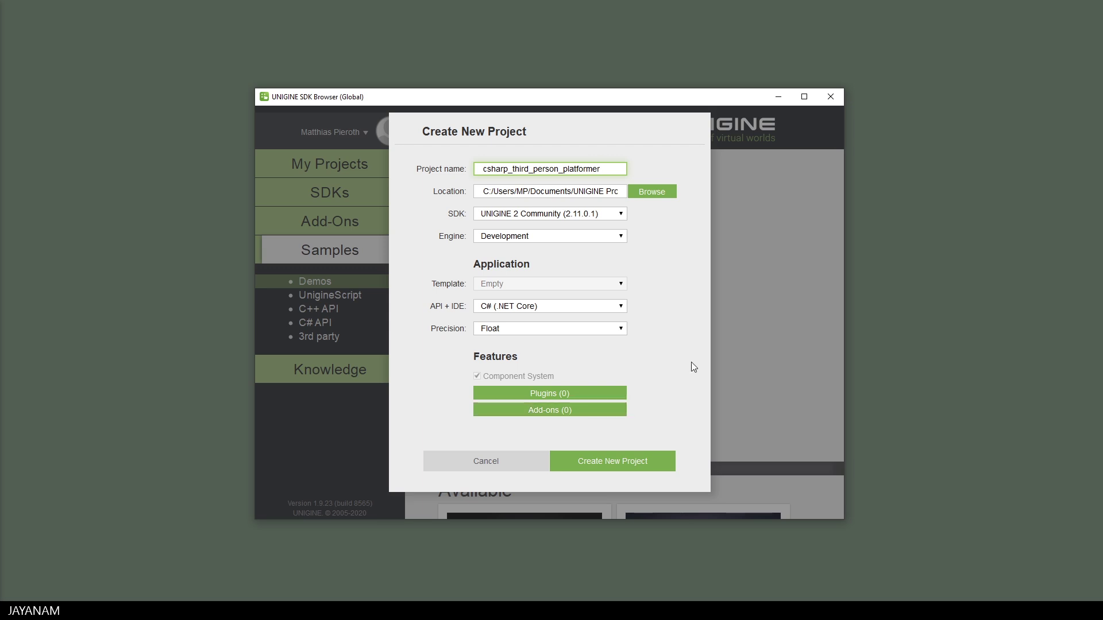
left_click(623, 236)
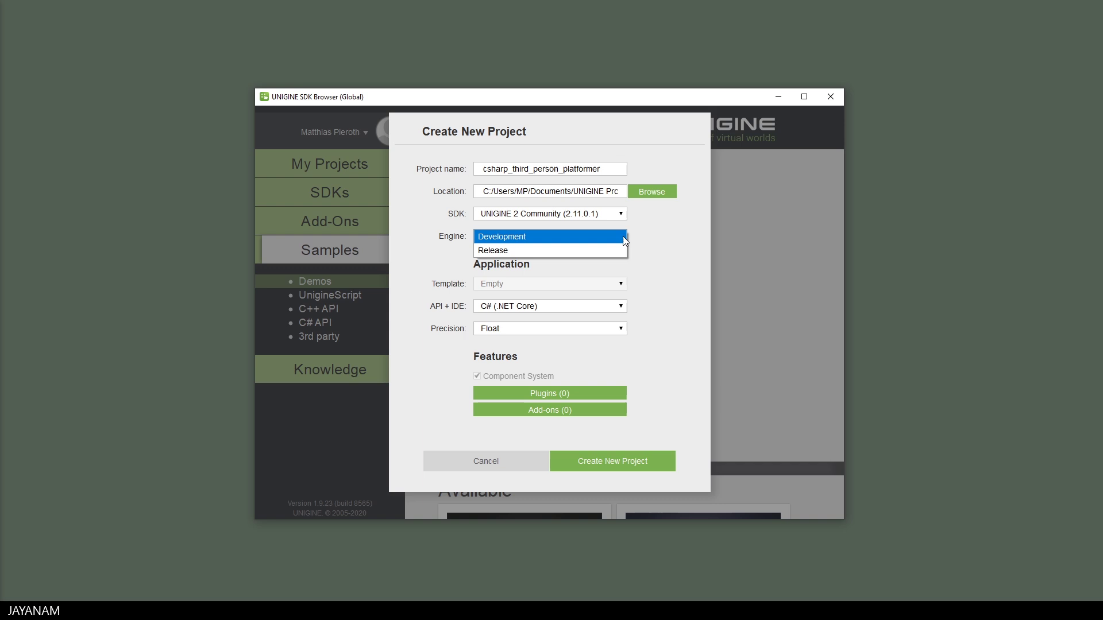
left_click(623, 238)
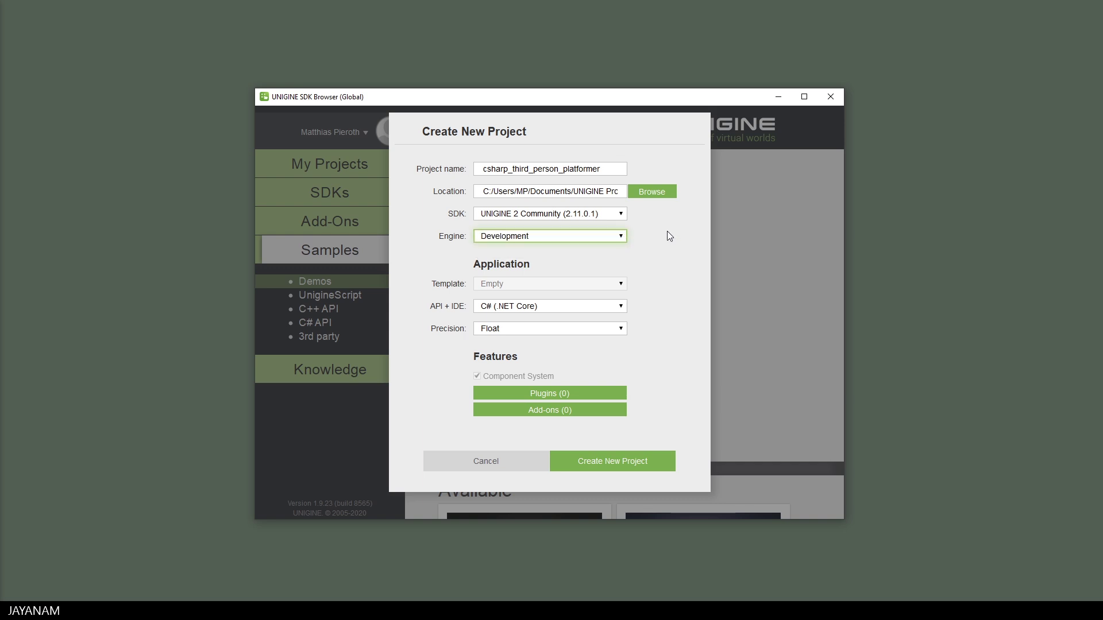
left_click(626, 466)
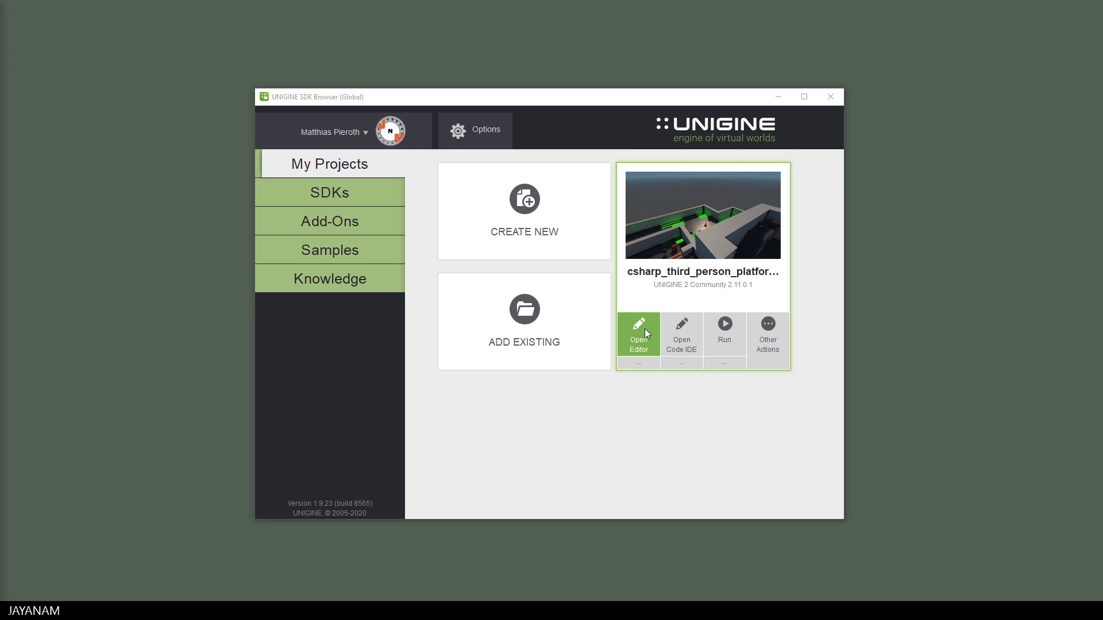
left_click(644, 328)
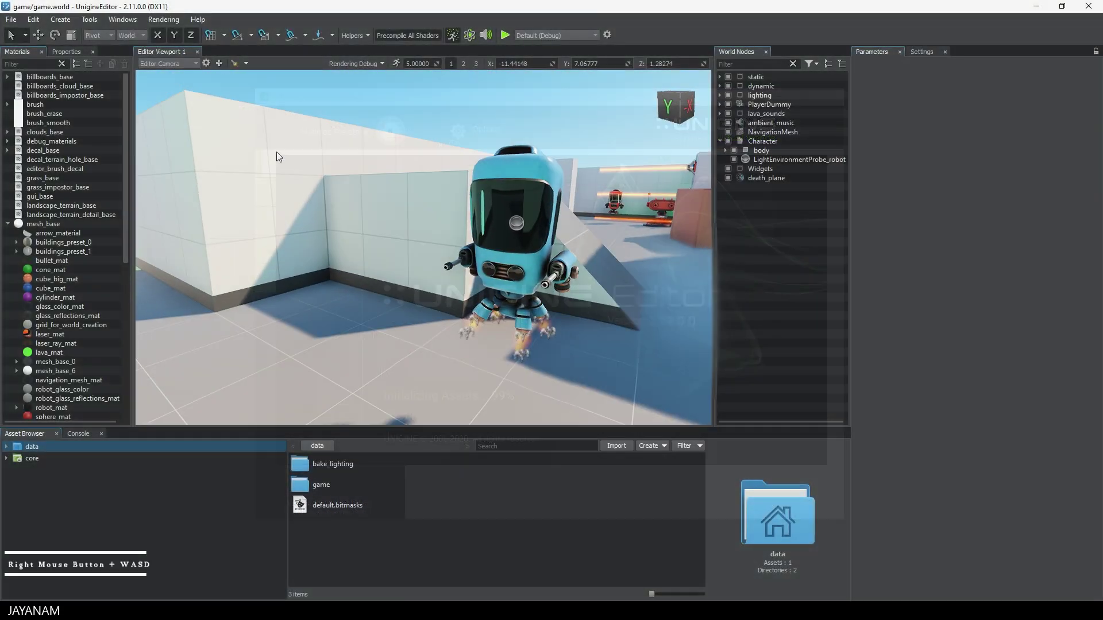
- Fly the editor camera to the red enemy robot by the wall, focus on it and view it from the side
right_click_drag(277, 152, 355, 123)
key("w")
key("w")
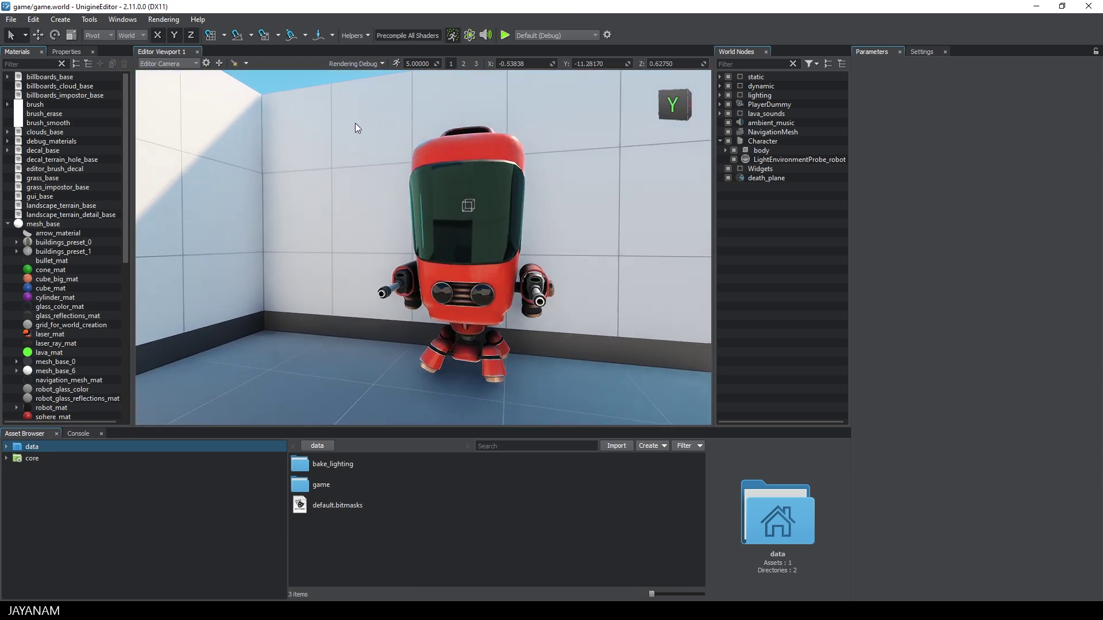
left_click(485, 239)
key("f")
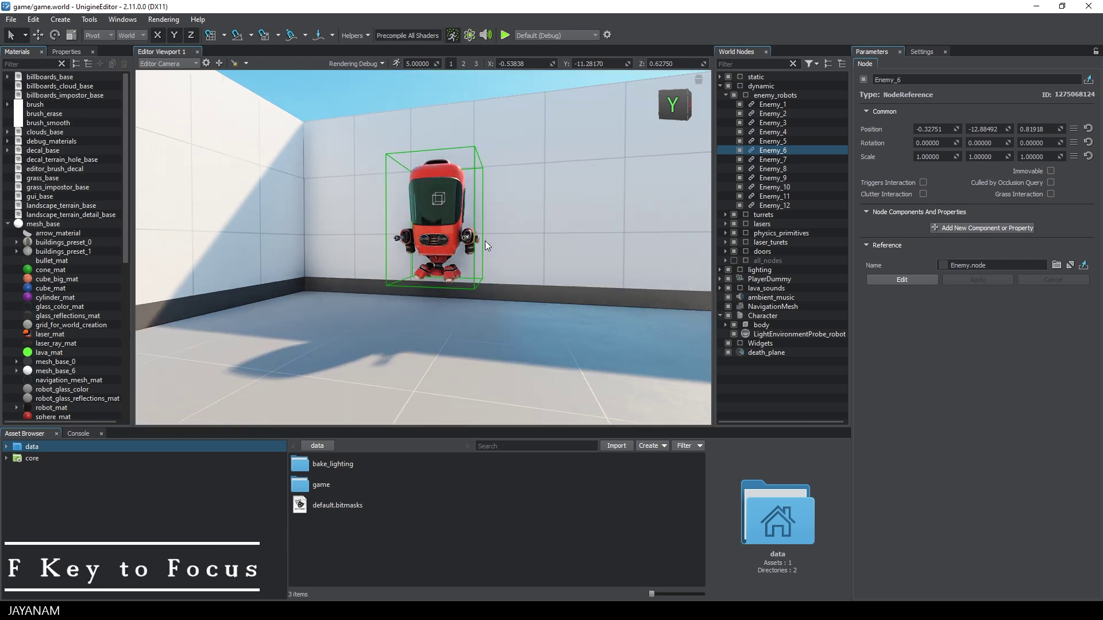
left_click_drag(372, 139, 587, 94, "alt")
scroll(589, 94, "up", 10)
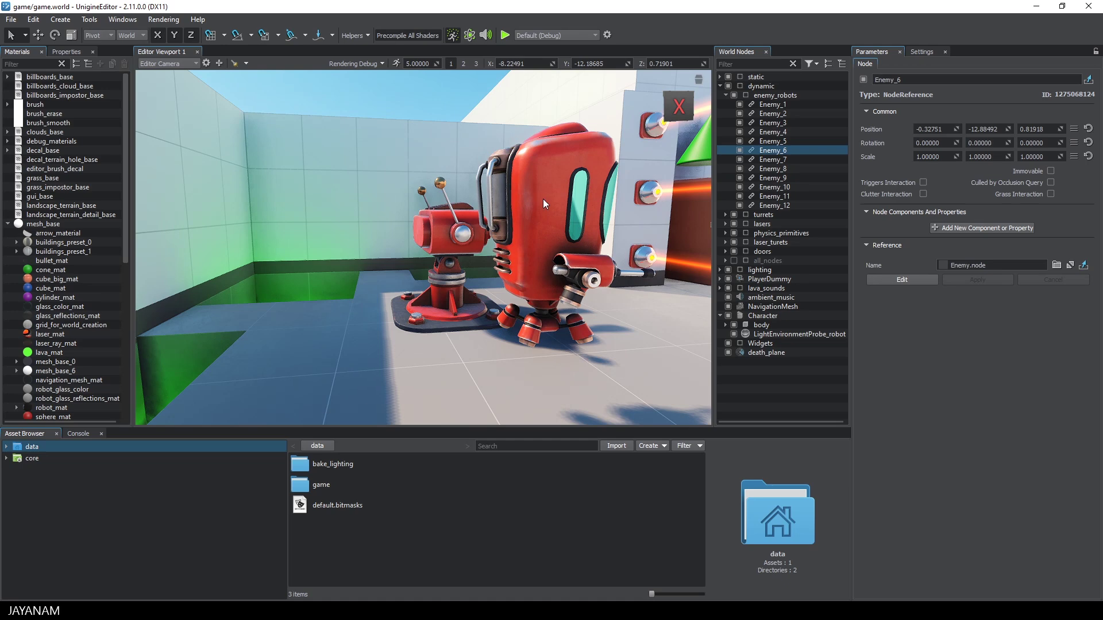
- Focus the view on the red turret beside the enemy robot and select its parent turrets node
left_click(542, 199)
left_click(428, 241)
key("f")
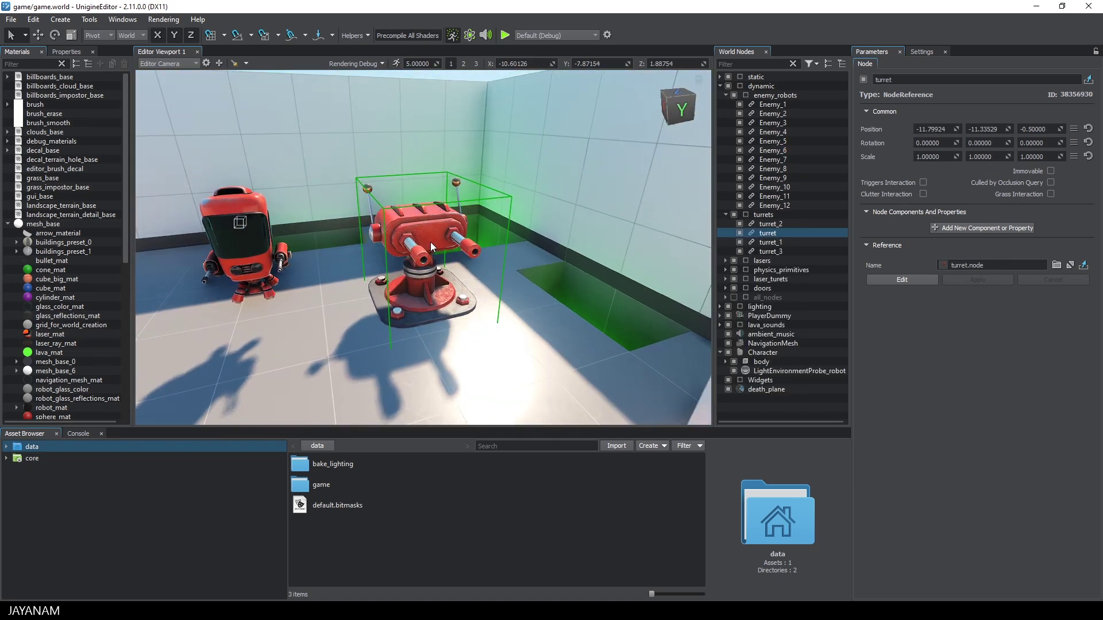
left_click(767, 215)
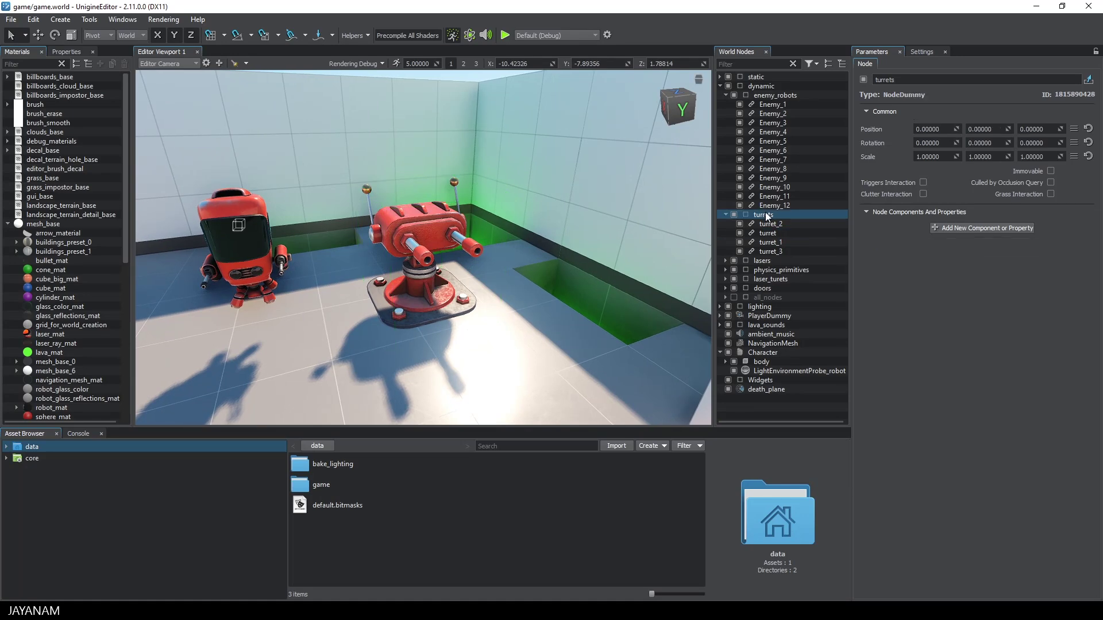
- Focus the view on the Enemy_12 node and select Enemy_11 without renaming anything
left_click(775, 205)
key("f")
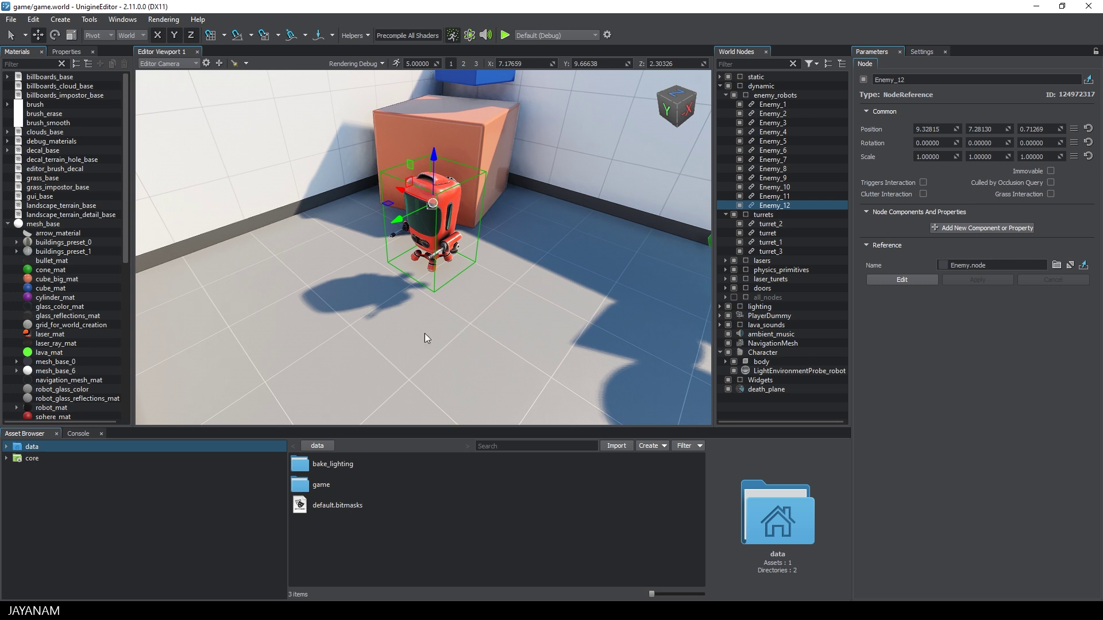
key("F2")
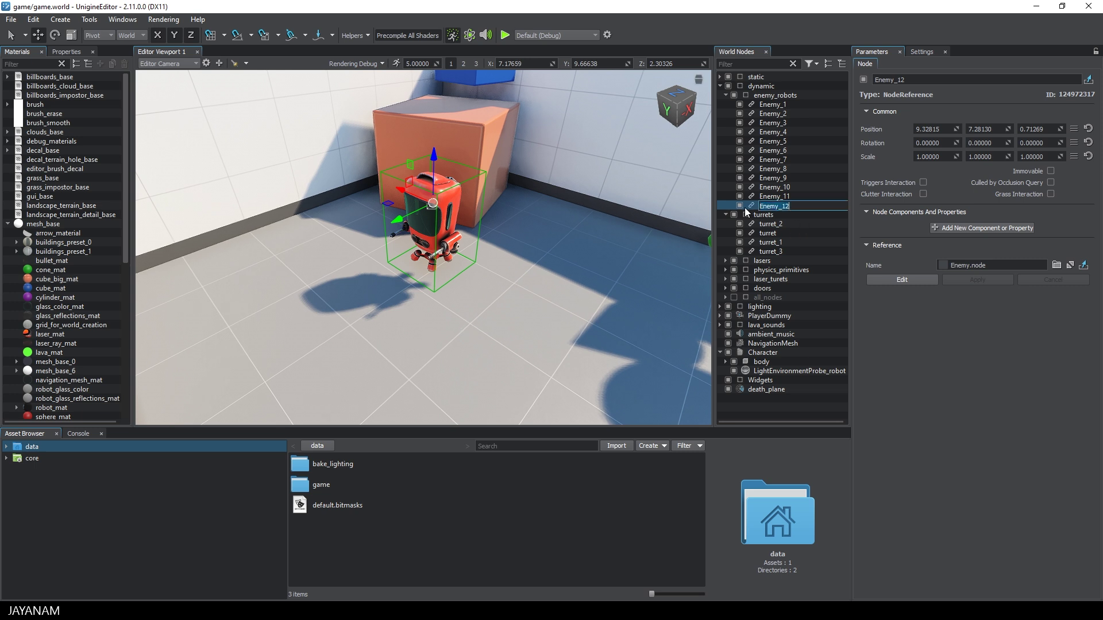
left_click(767, 197)
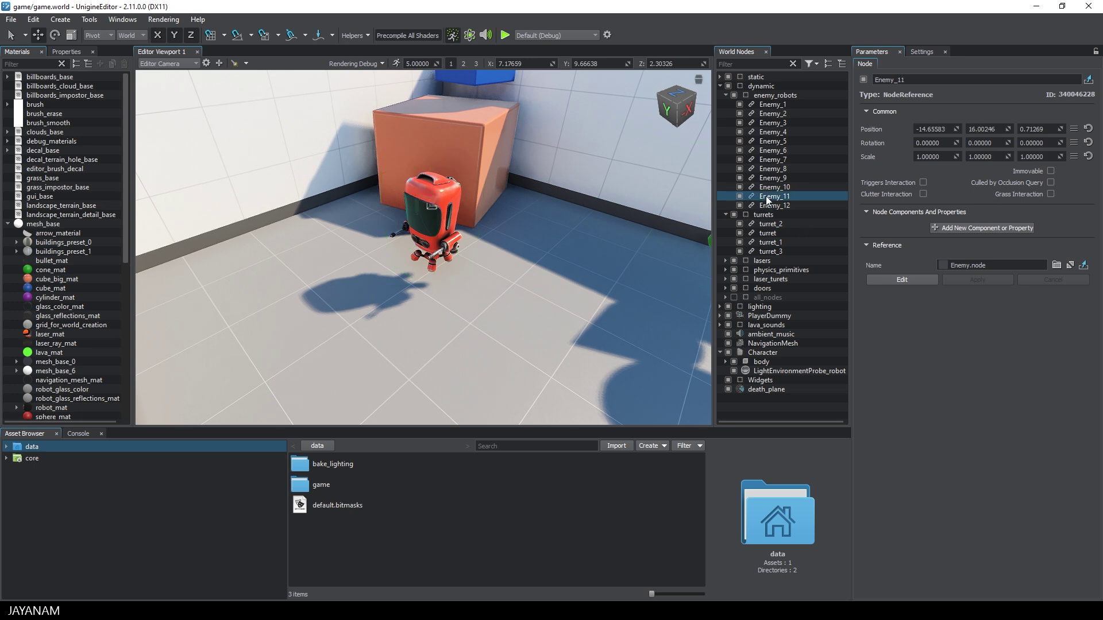
- Focus on the Enemy_8 node and examine it and the surrounding level from different angles and distances
left_click(773, 170)
key("f")
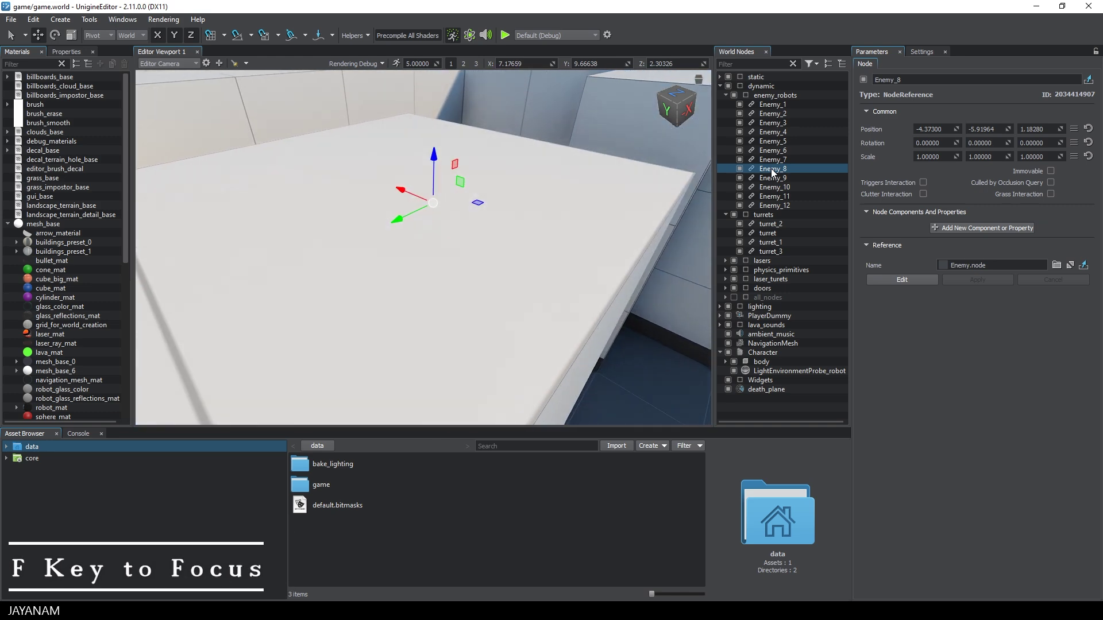
left_click_drag(354, 149, 337, 199, "alt")
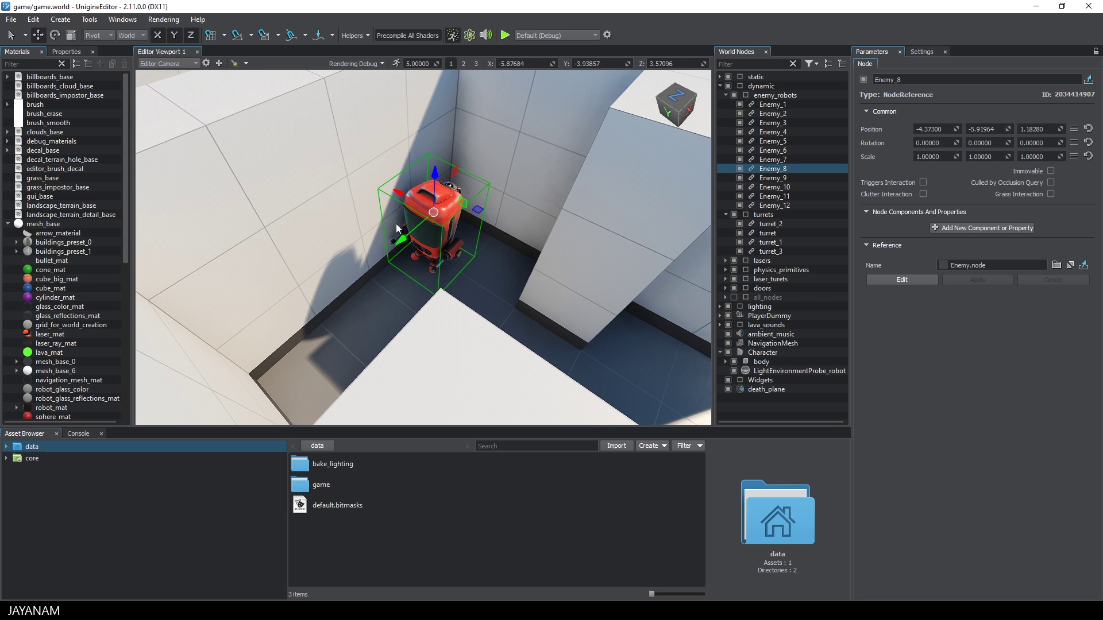
right_click_drag(401, 223, 443, 243, "alt")
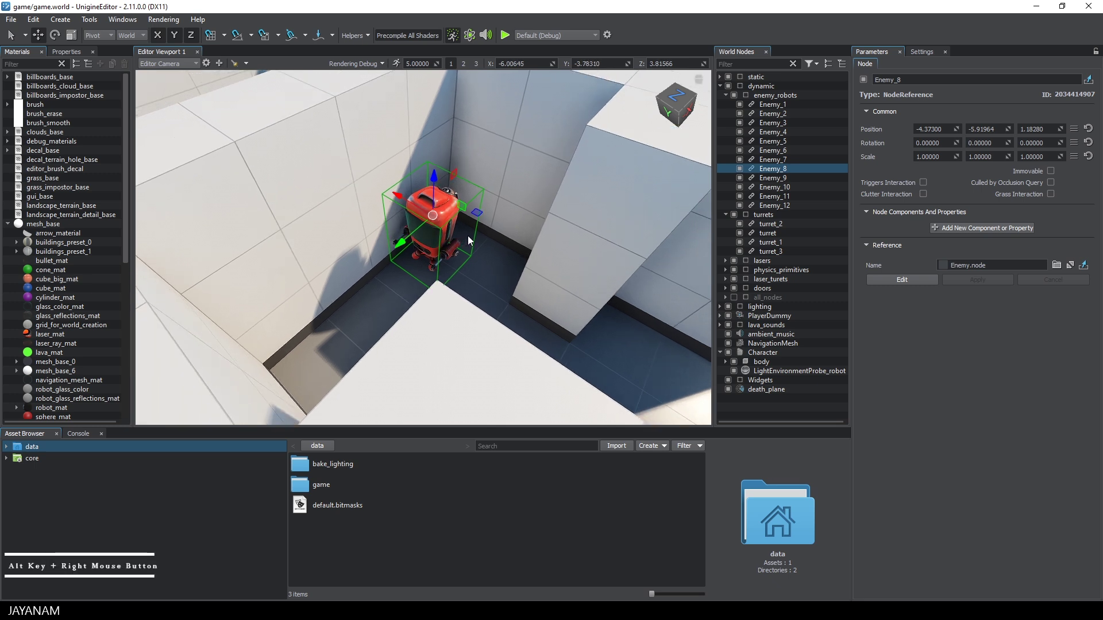
right_click_drag(539, 239, 296, 274, "alt")
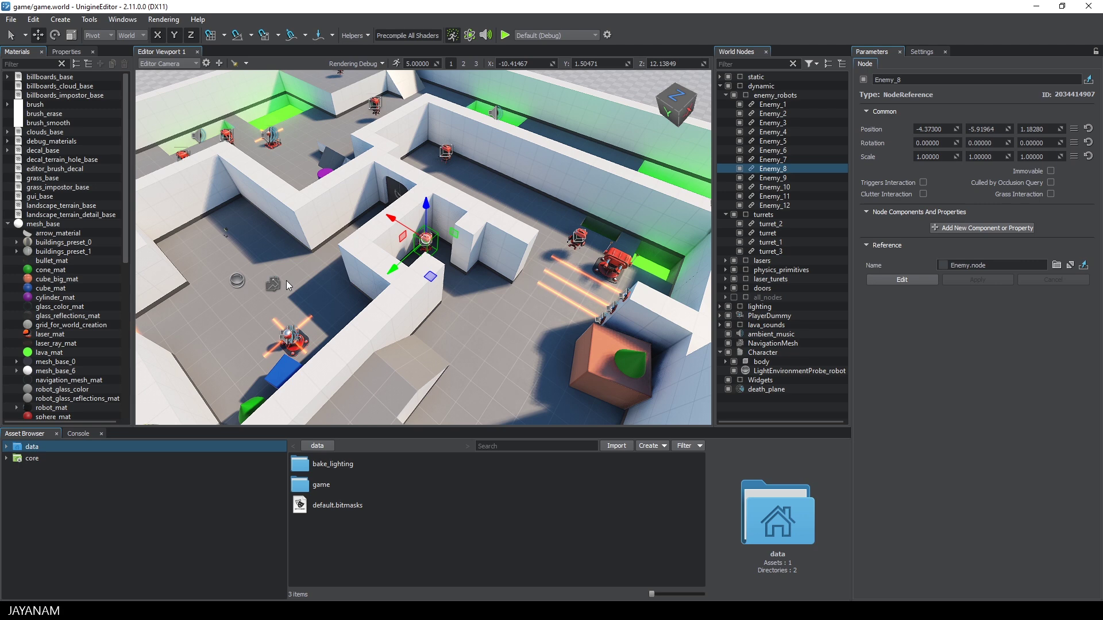
left_click_drag(312, 296, 302, 232, "alt")
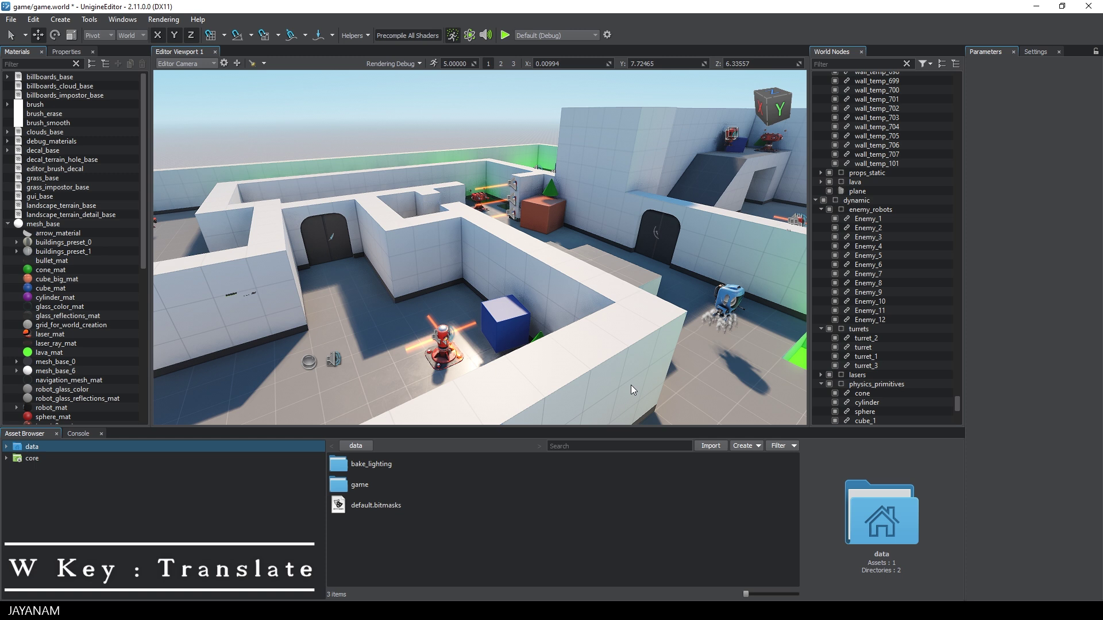
- Translate the blue cube upward to a height of about 1.32 and across the room past the red laser turret
left_click(508, 319)
key("w")
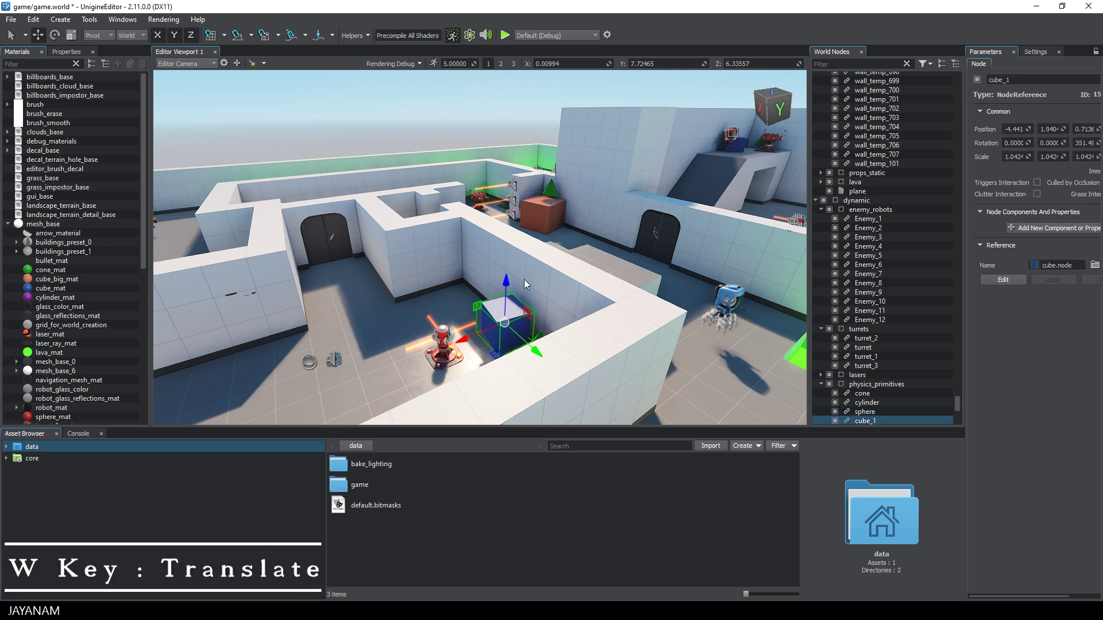
left_click_drag(508, 277, 508, 235)
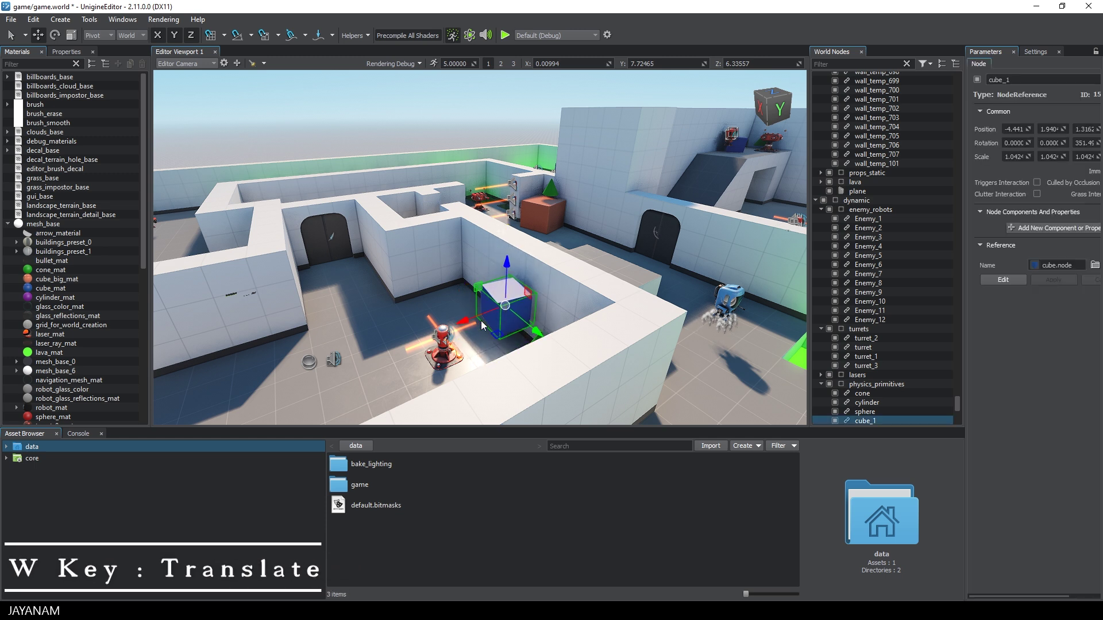
left_click_drag(451, 313, 338, 362)
- Rotate the blue cube freely around several axes so that it stands tilted
left_click_drag(413, 379, 447, 337)
key("e")
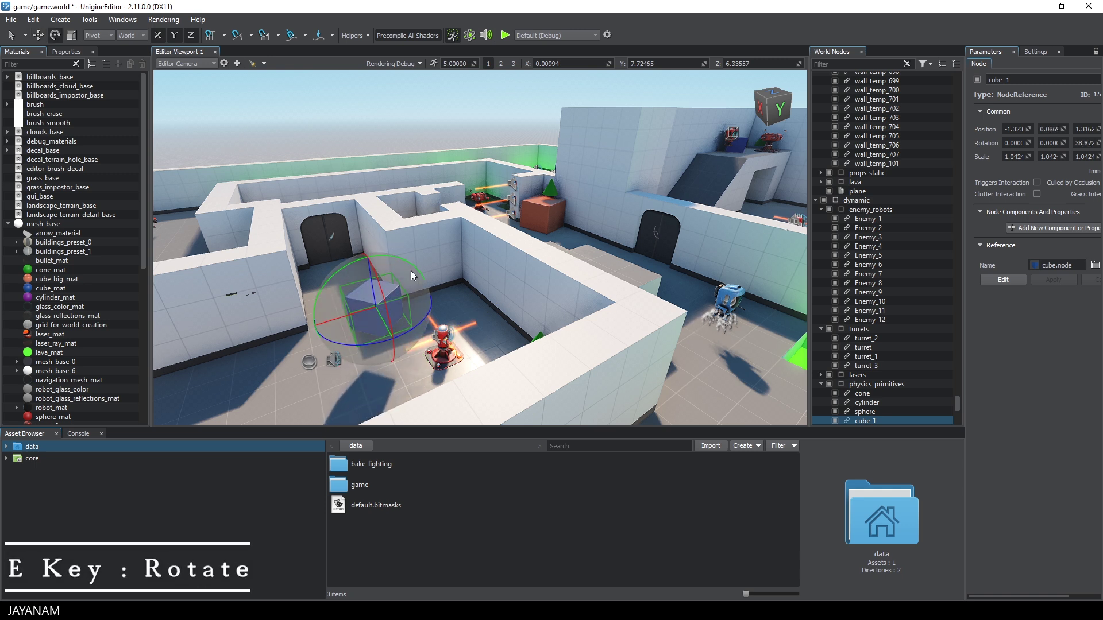
mouse_move(380, 274)
left_mouse_down()
mouse_move(383, 311)
mouse_move(377, 267)
left_mouse_up()
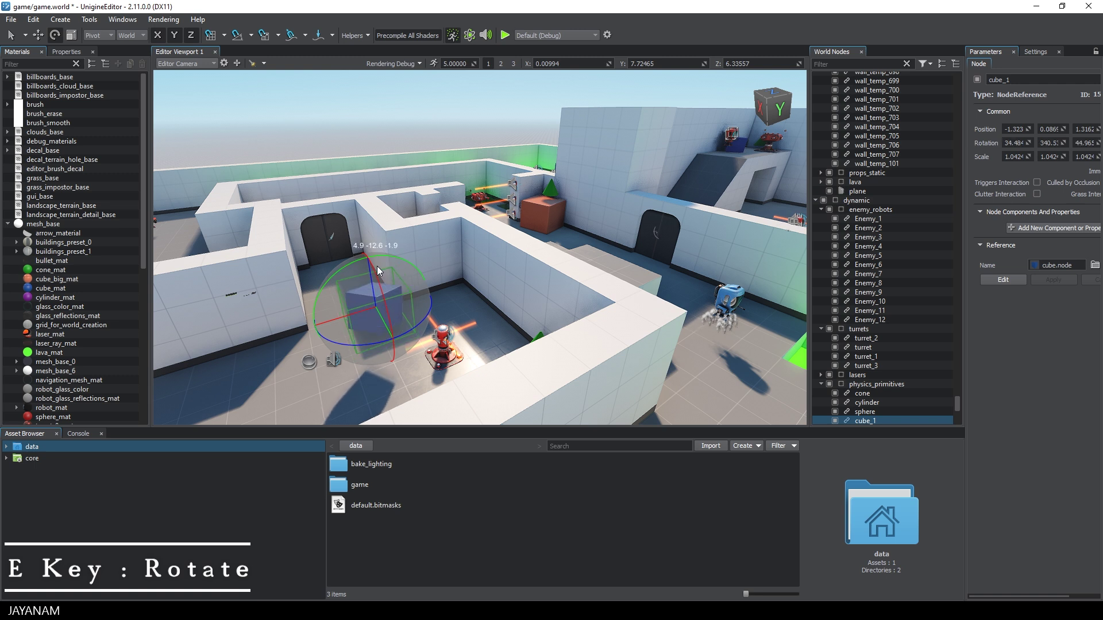
- Scale the blue cube uniformly to about 1.47 and move it down towards the floor
key("r")
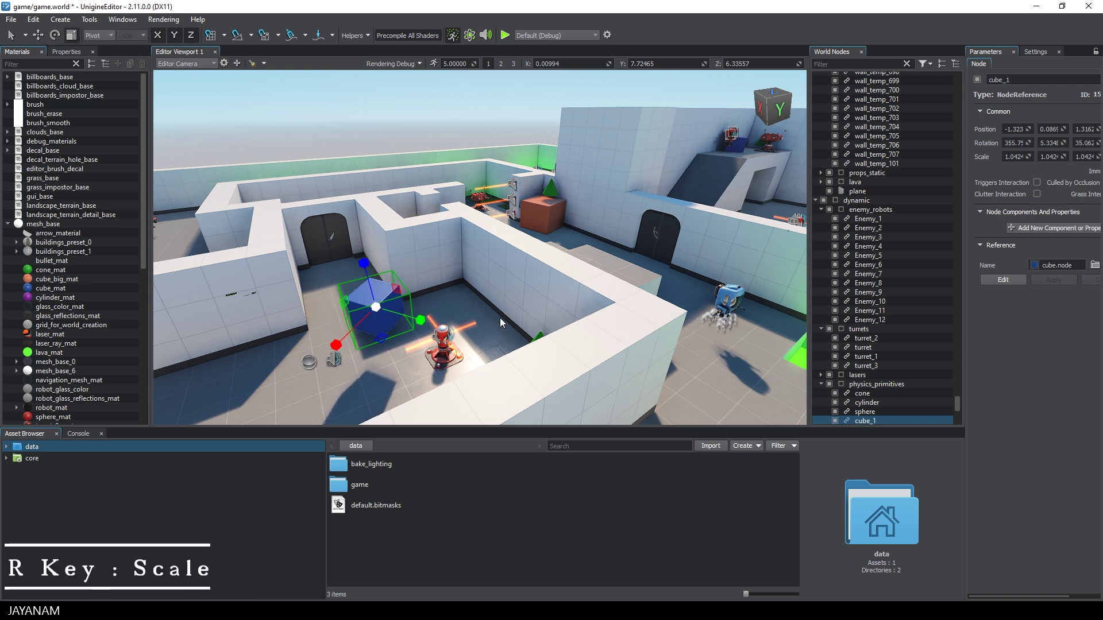
left_click_drag(376, 307, 448, 324)
key("q")
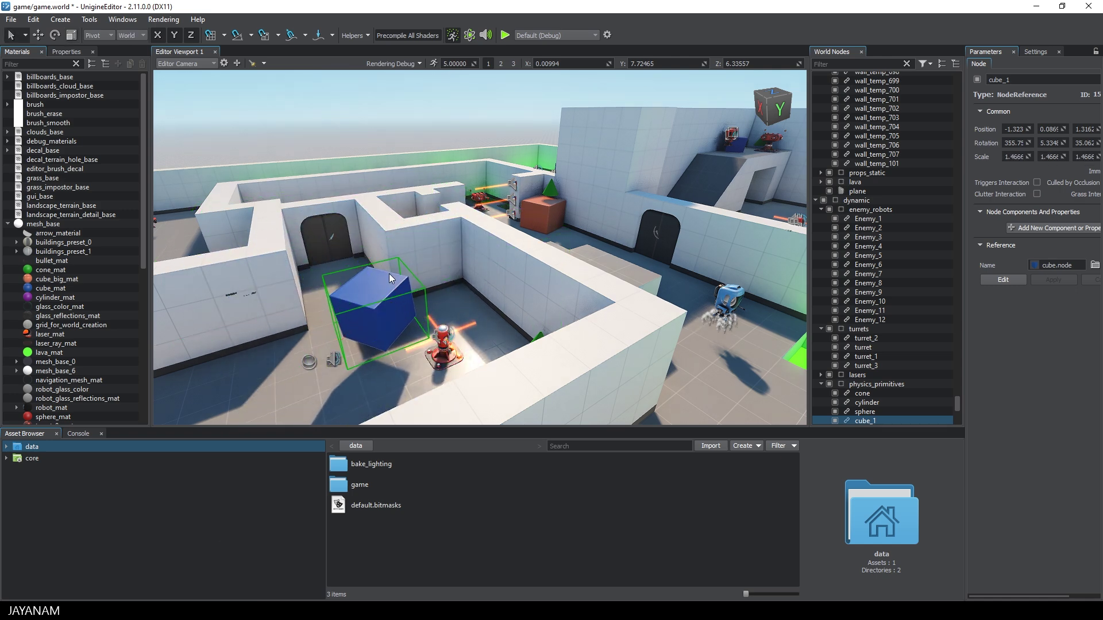
key("w")
left_click_drag(370, 264, 374, 300)
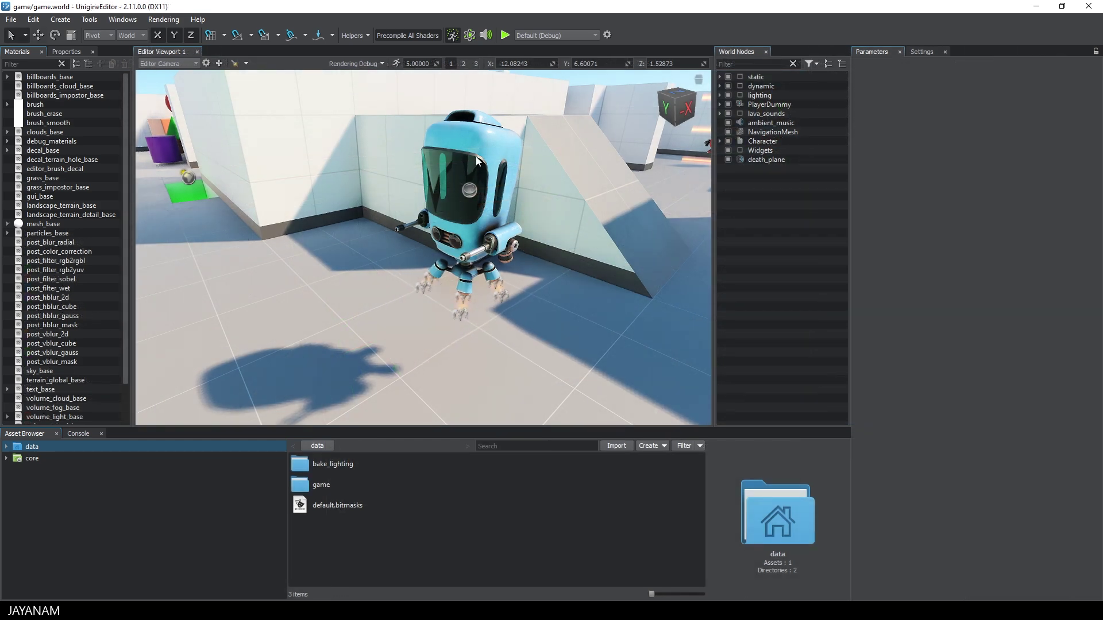
- Inspect the blue robot's body and parent Character nodes, and collapse the SimplifiedPlayerController.cs and FireController.cs components
left_click(474, 147)
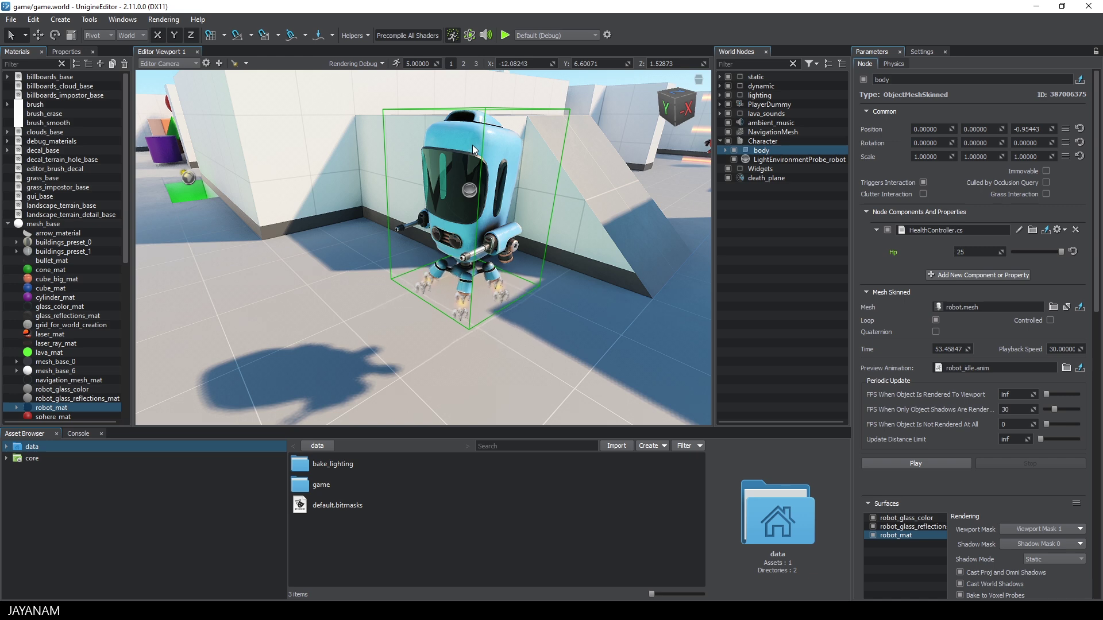
left_click(764, 143)
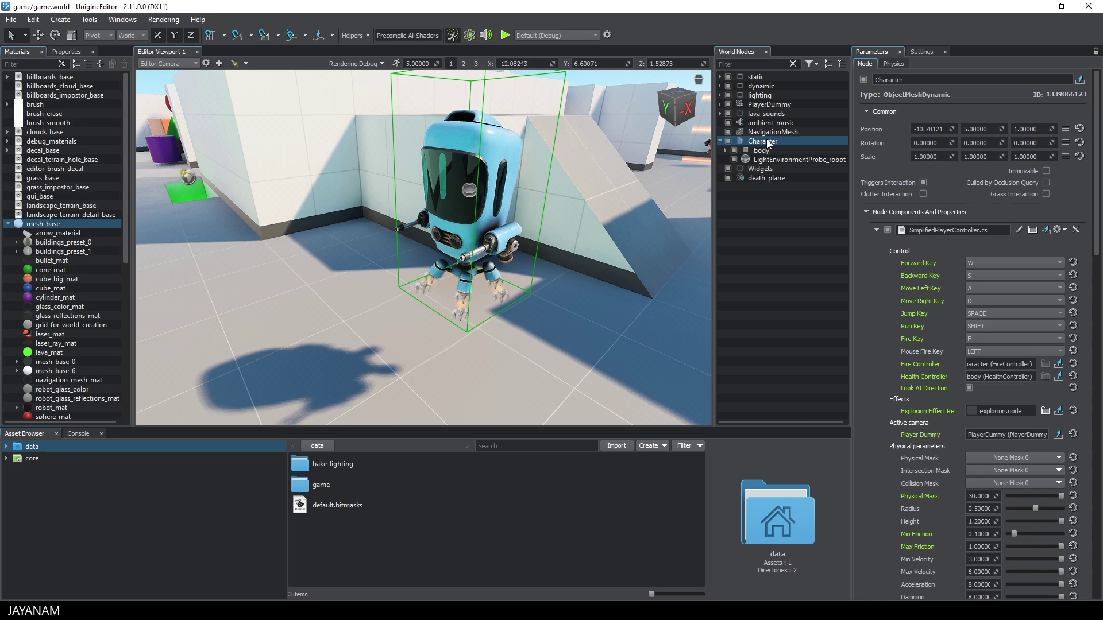
left_click(876, 232)
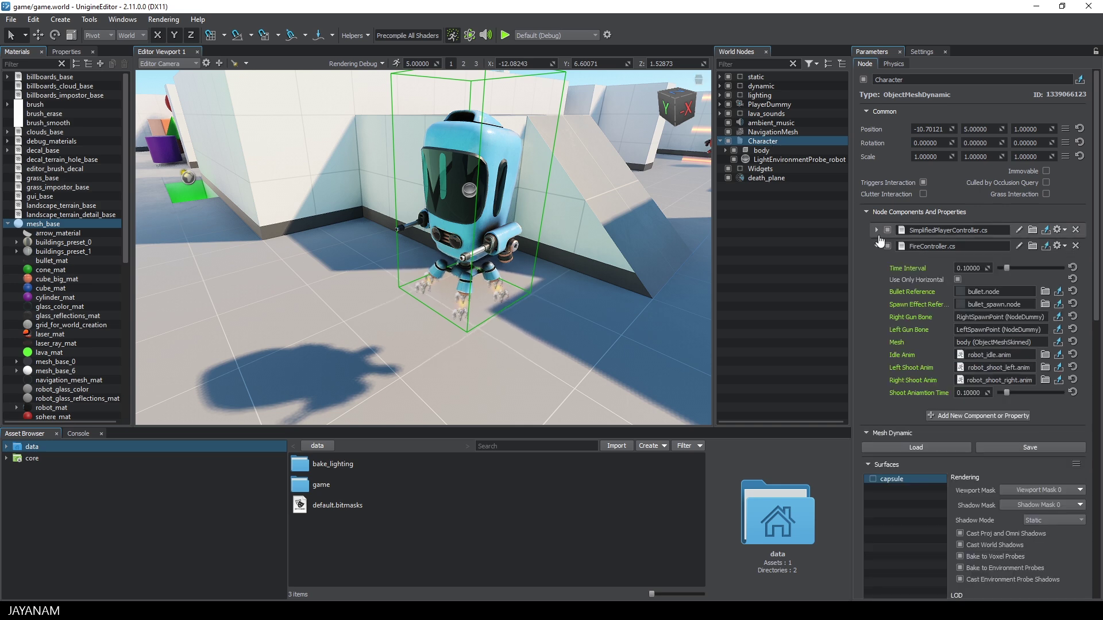
left_click(876, 246)
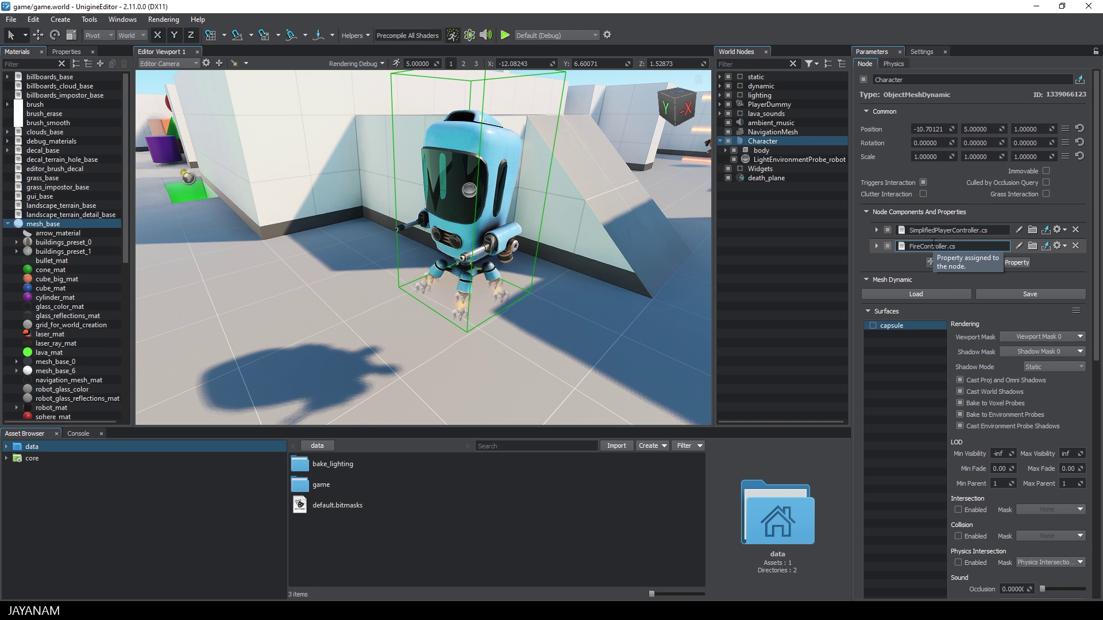
- Collapse the Surfaces and Surface Property sections of the Character node and look over its surface material
left_click(868, 311)
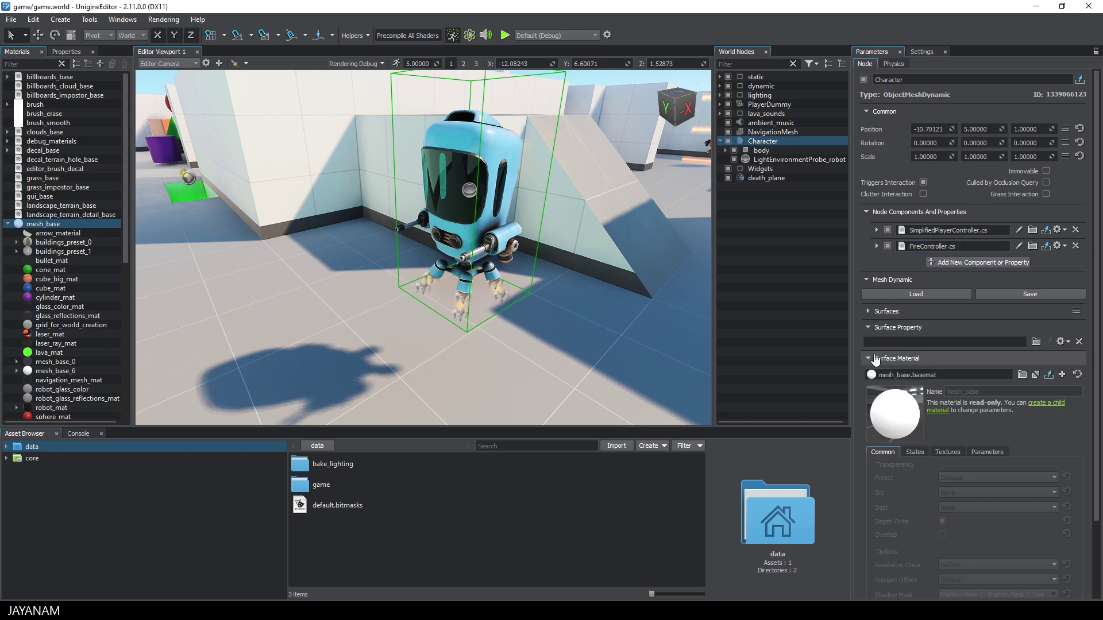
left_click(876, 360)
left_click(873, 360)
left_click(869, 327)
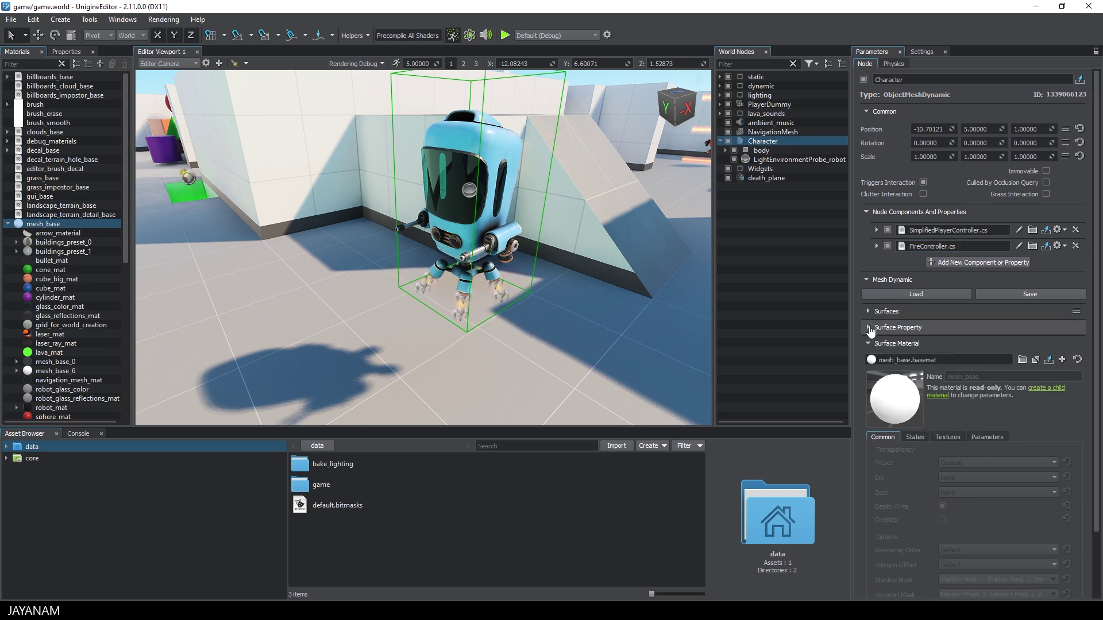
- Open FireController.cs in Visual Studio Code and examine its Component base class and the timeInterval, bulletReference and spawnEffectReference parameters
left_click(942, 246)
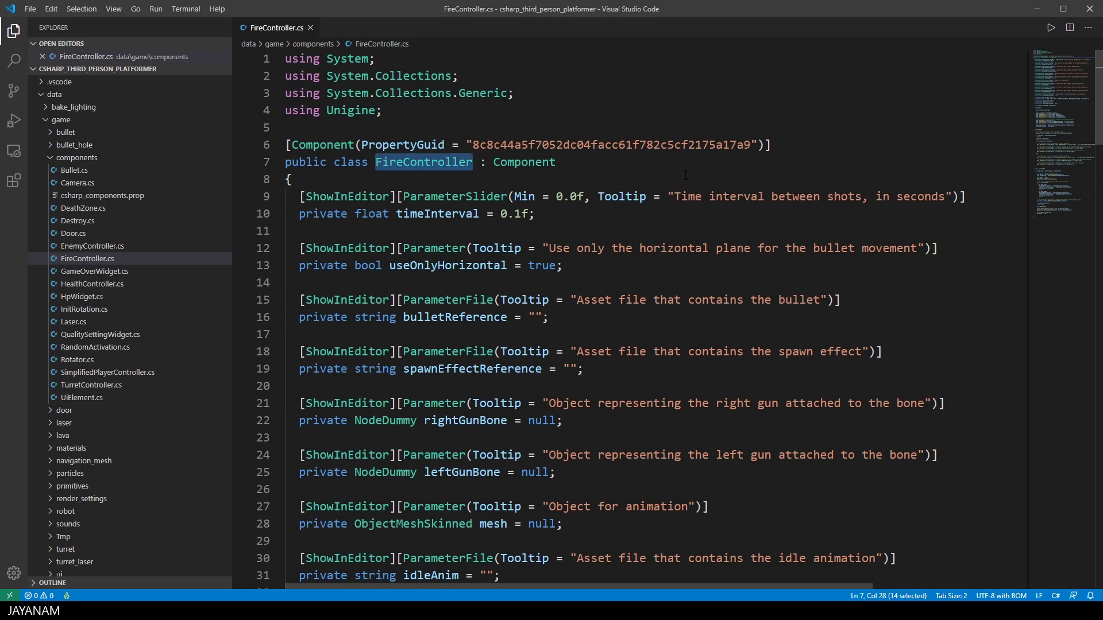
double_click(525, 162)
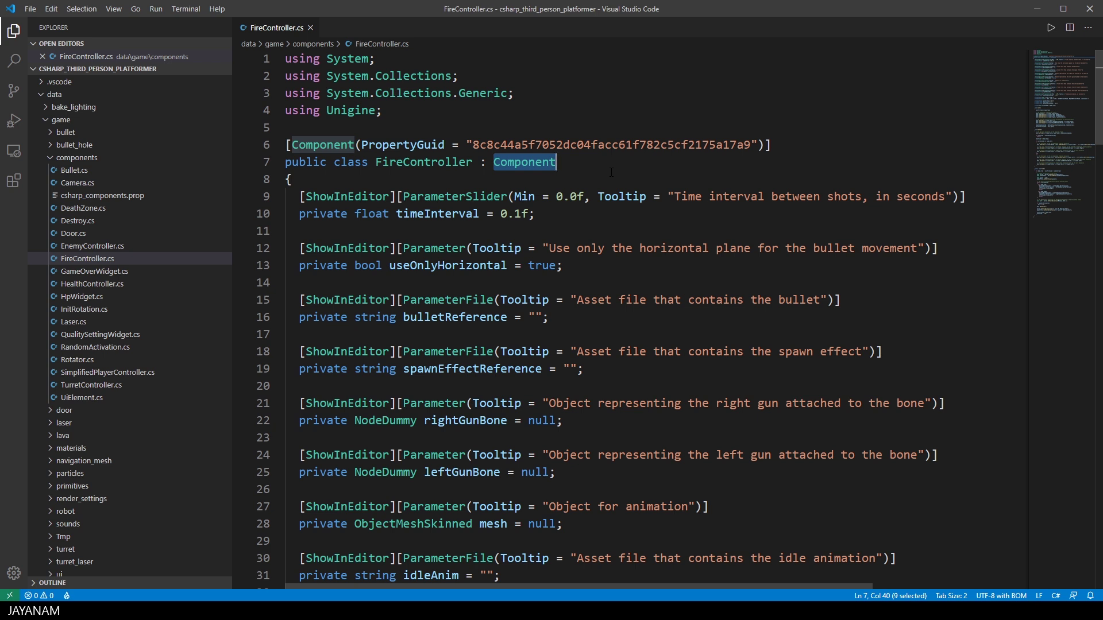
double_click(427, 215)
double_click(448, 318)
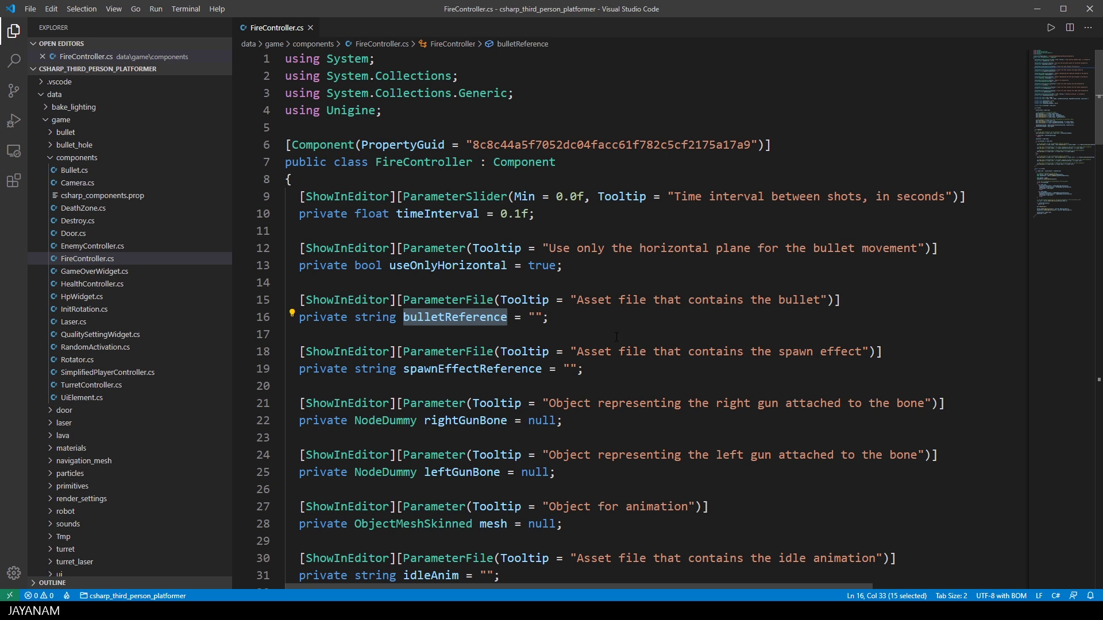
double_click(471, 368)
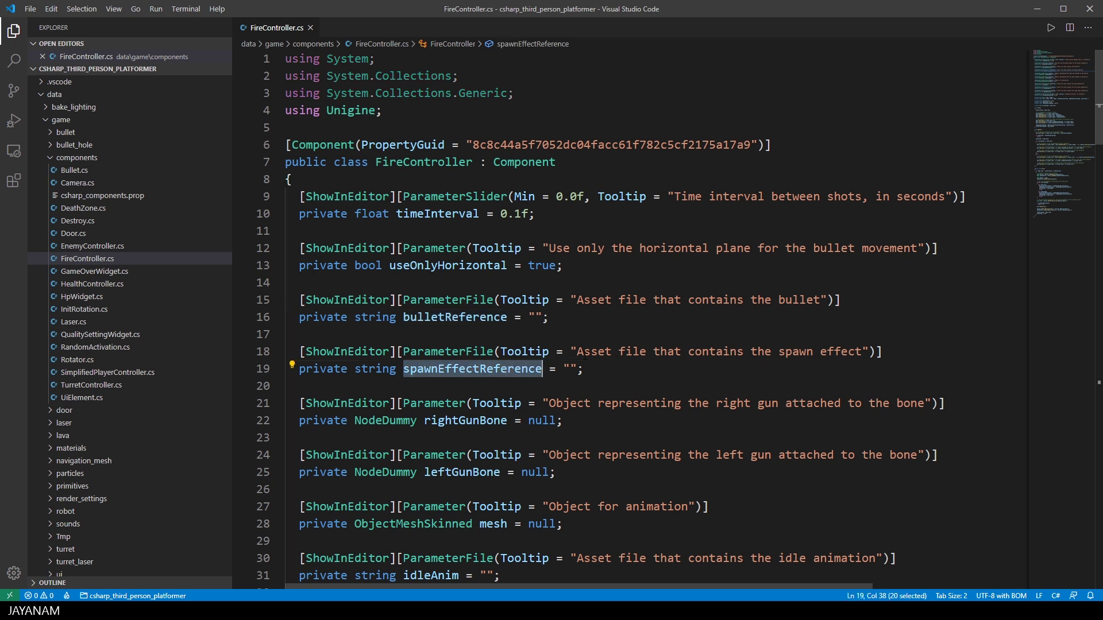
- Examine the ShowInEditor attributes, private fields and the Init and Update methods in FireController.cs
double_click(337, 352)
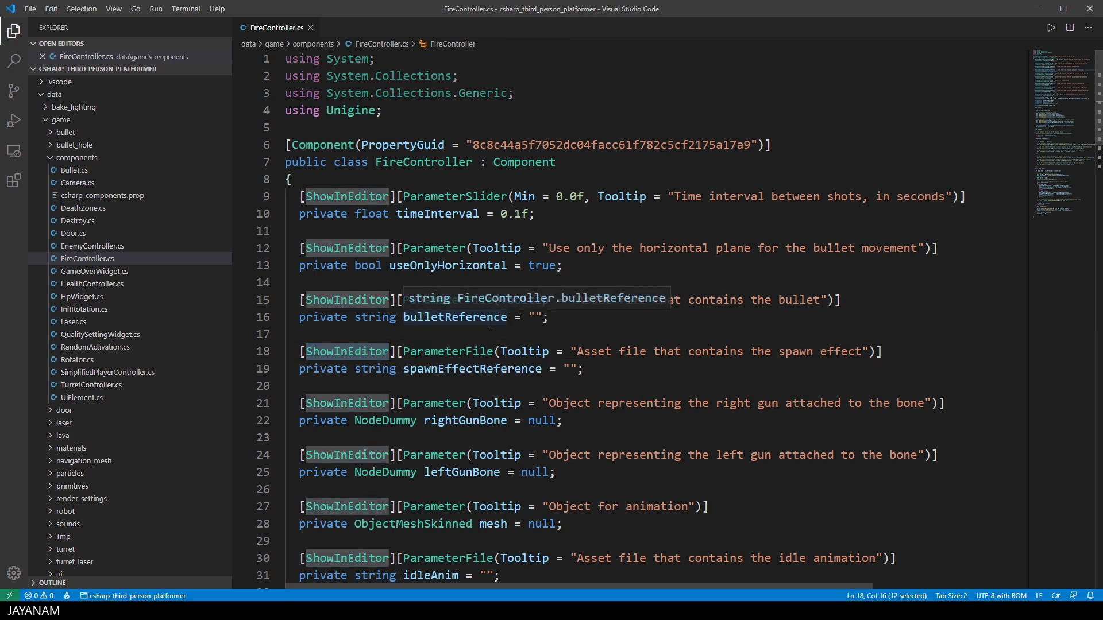
scroll(492, 326, "down", 9)
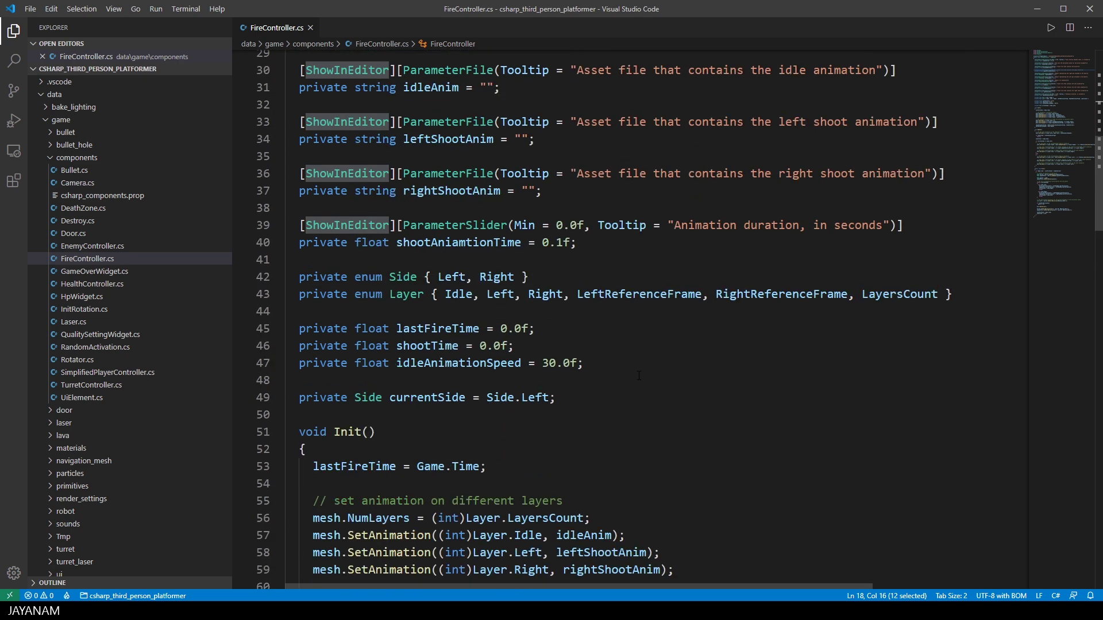
scroll(644, 373, "down", 1)
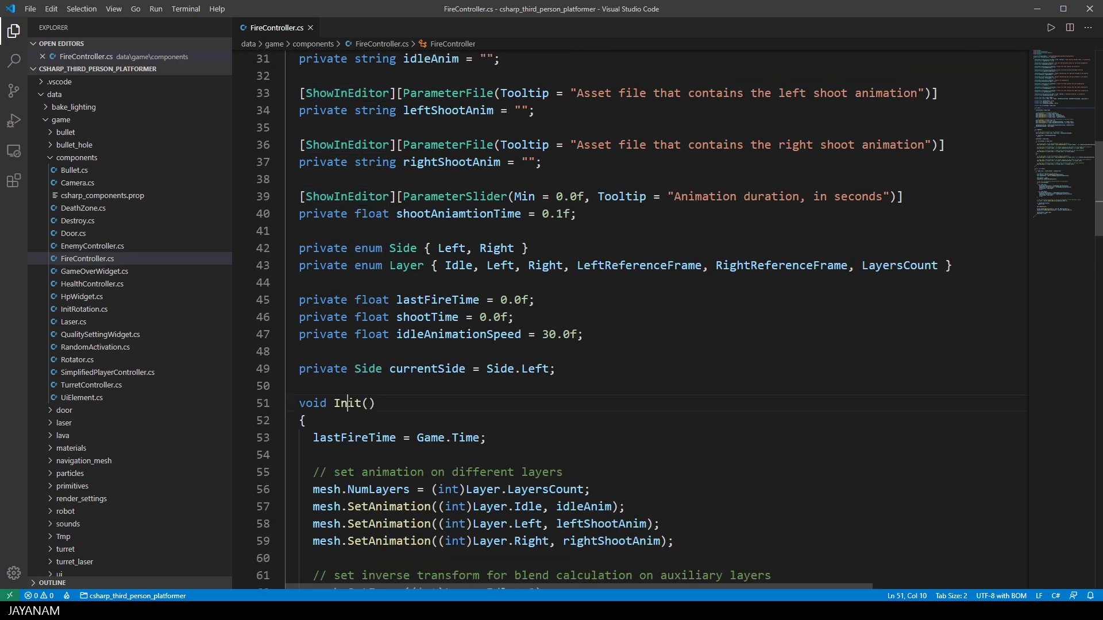
double_click(336, 404)
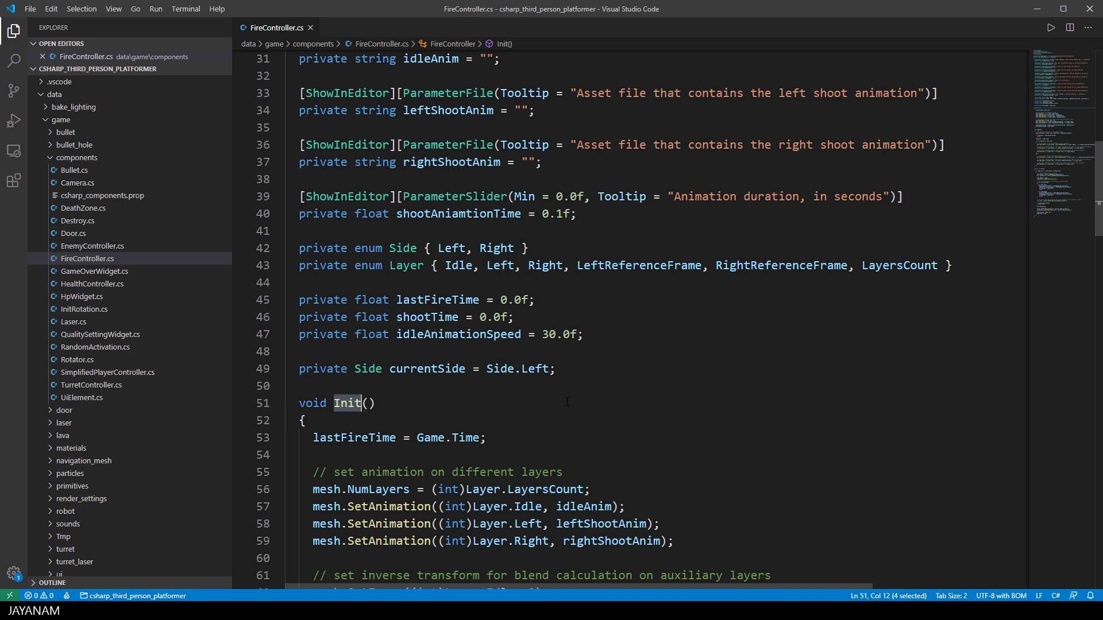
scroll(564, 401, "down", 4)
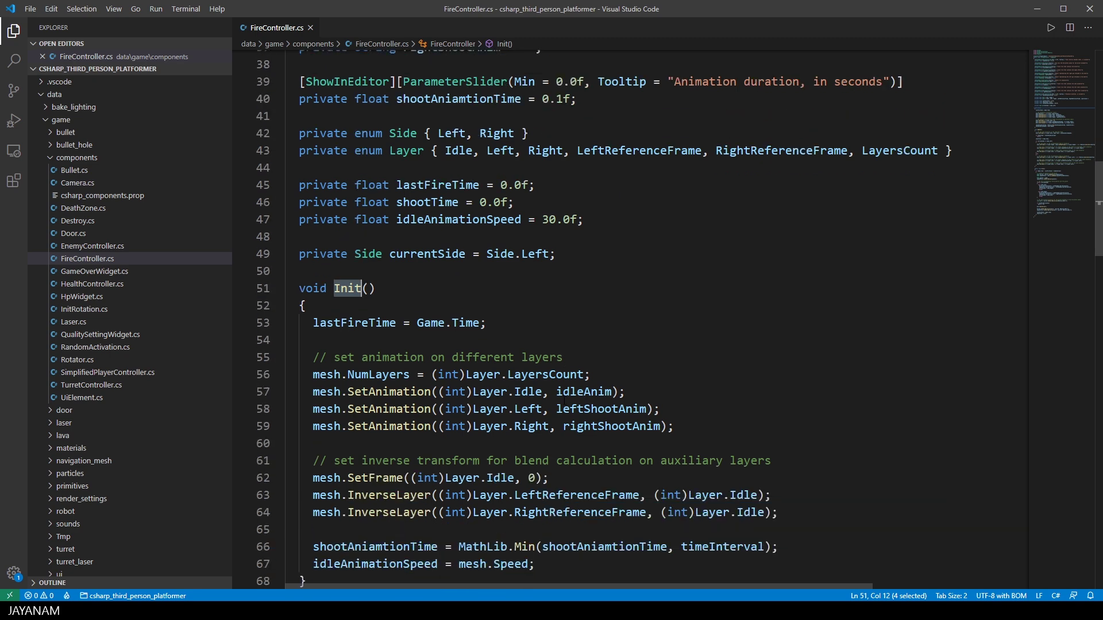
scroll(546, 399, "down", 2)
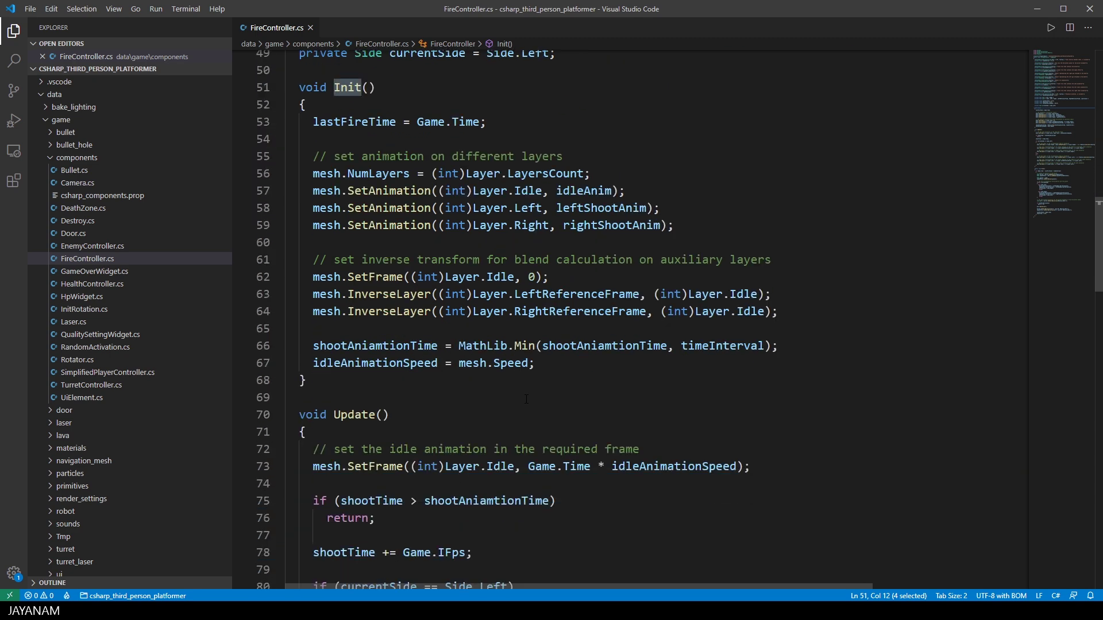
double_click(352, 415)
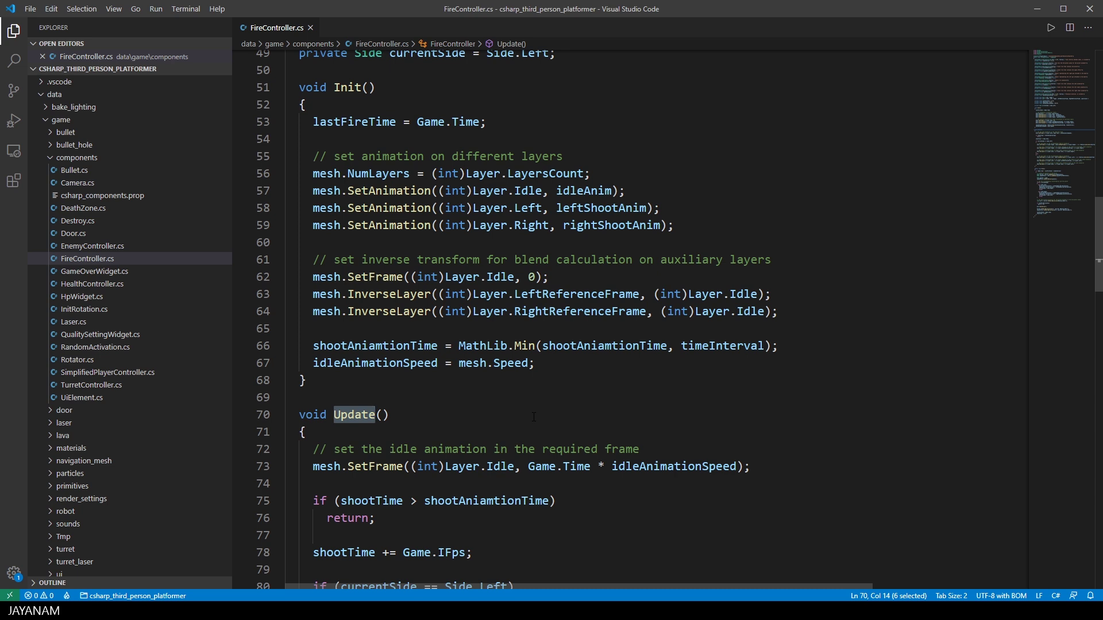
scroll(533, 417, "down", 4)
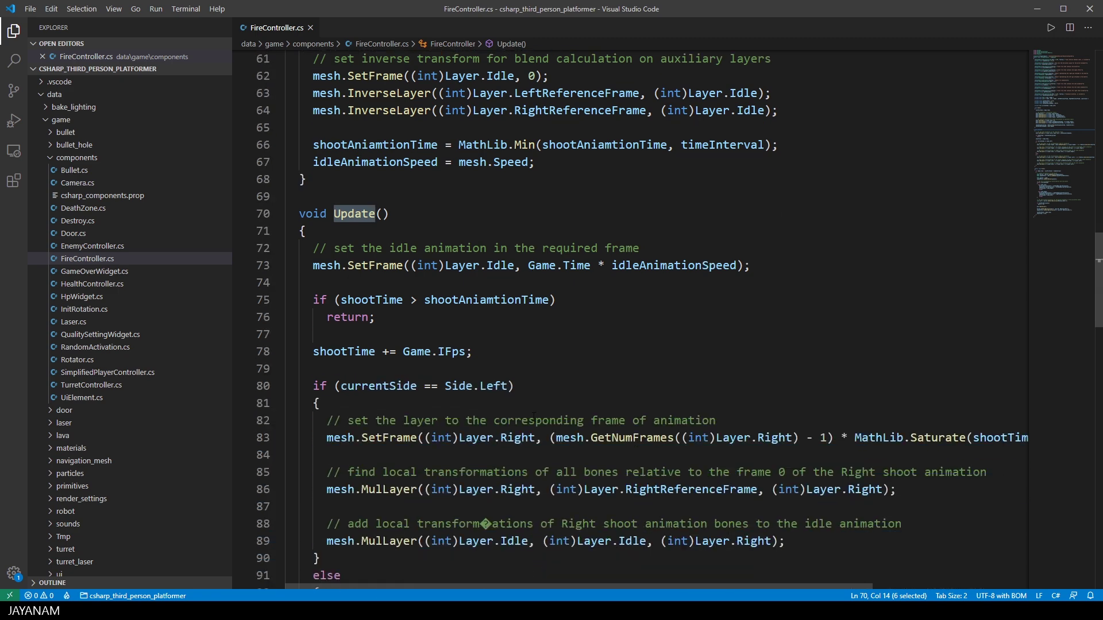
scroll(534, 417, "down", 5)
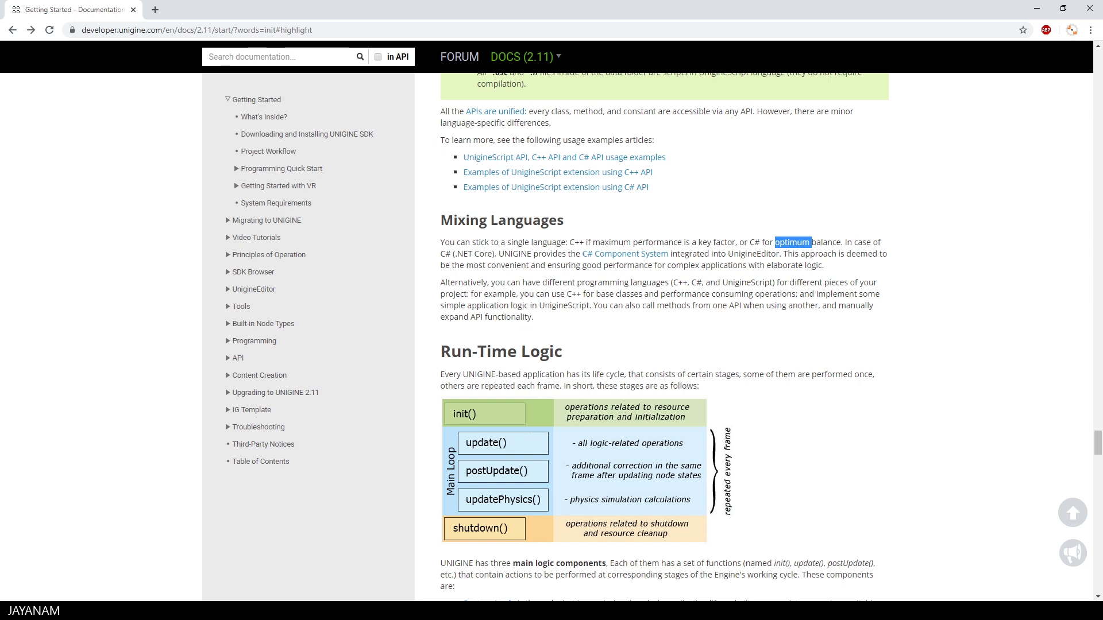
- Switch to the web browser and read the Run-Time Logic section in the UNIGINE 2.11 Getting Started documentation
scroll(655, 261, "down", 2)
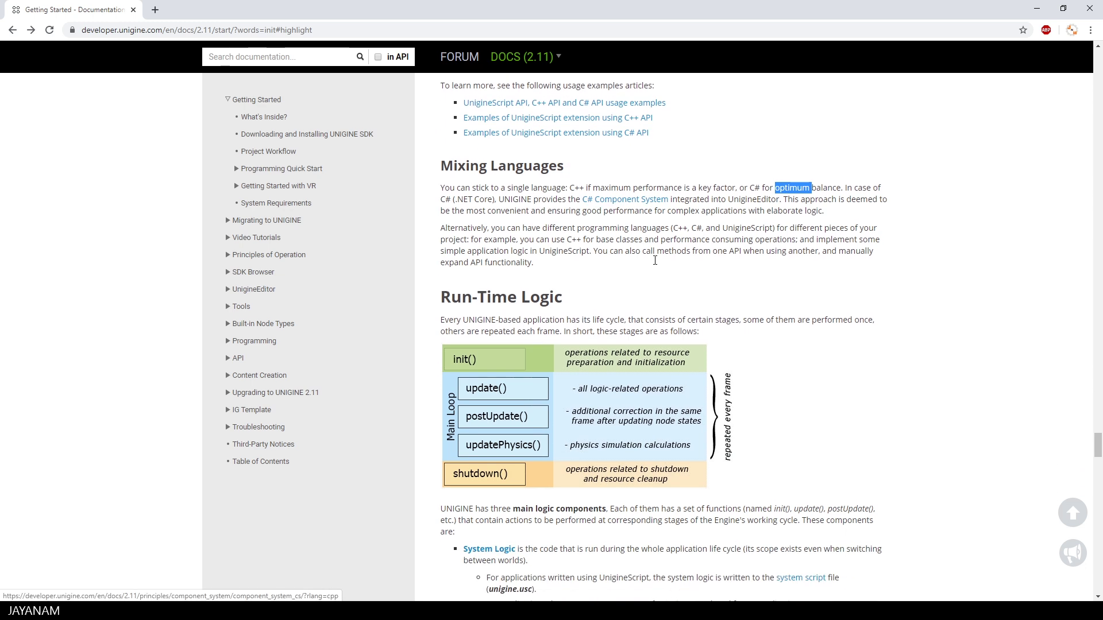
scroll(655, 260, "down", 2)
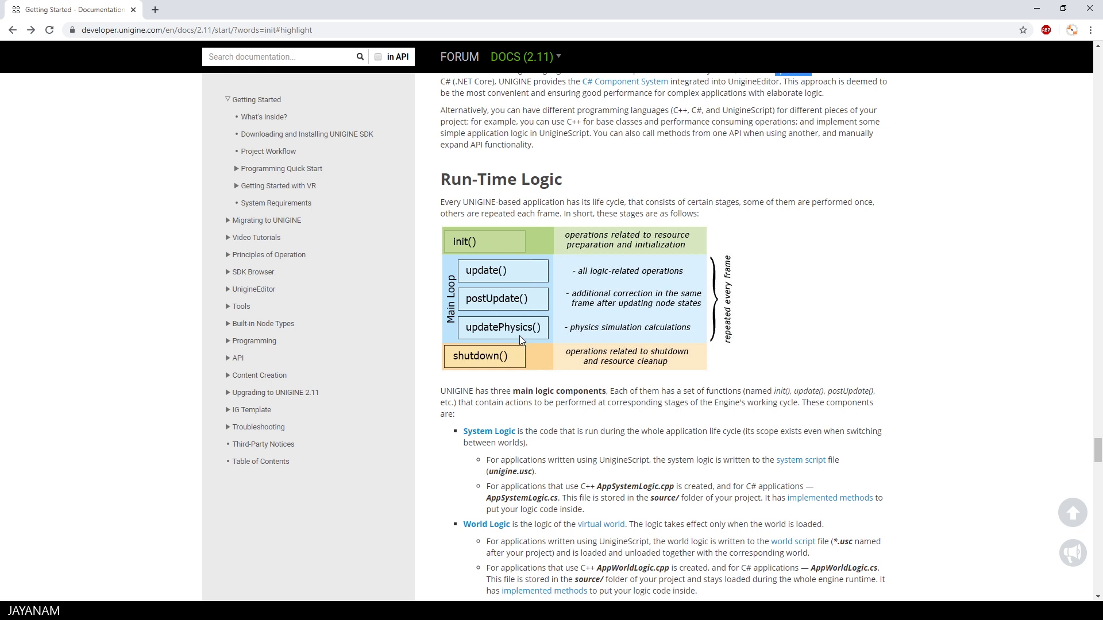
left_click(269, 102)
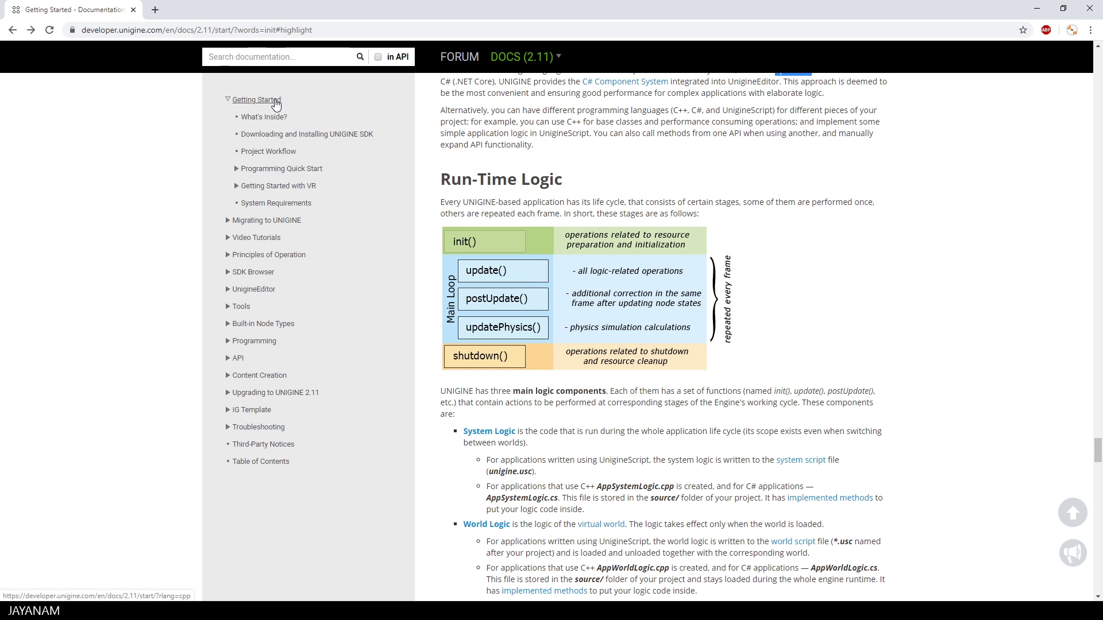